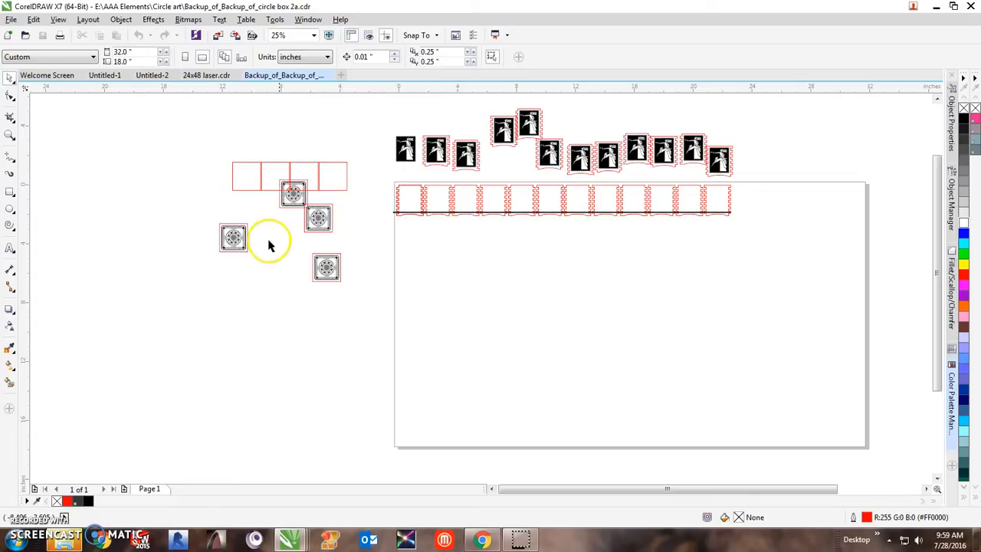
Draw a rectangle about 1.8 by 2.6 inches just right of the lowest ornamental tile
scroll(314, 264, up, 1)
scroll(314, 264, up, 1)
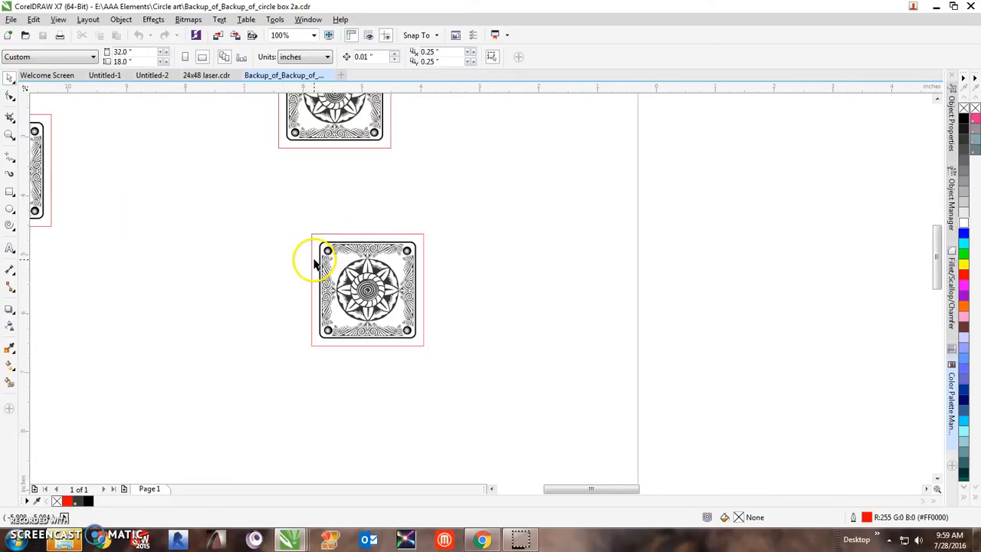
drag(298, 224, 432, 352)
click(139, 194)
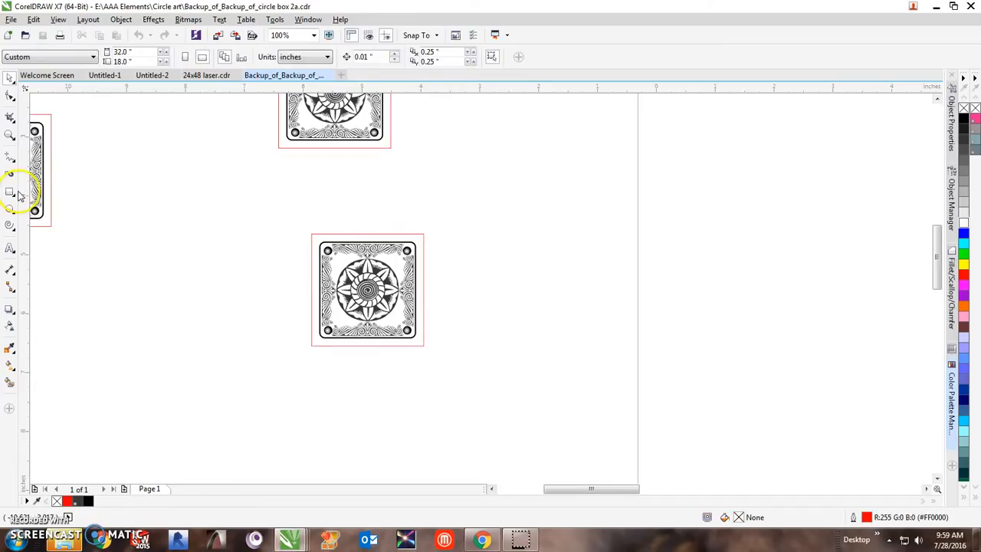
click(10, 192)
mouse_move(458, 226)
mouse_down()
mouse_move(543, 387)
mouse_move(566, 379)
mouse_up()
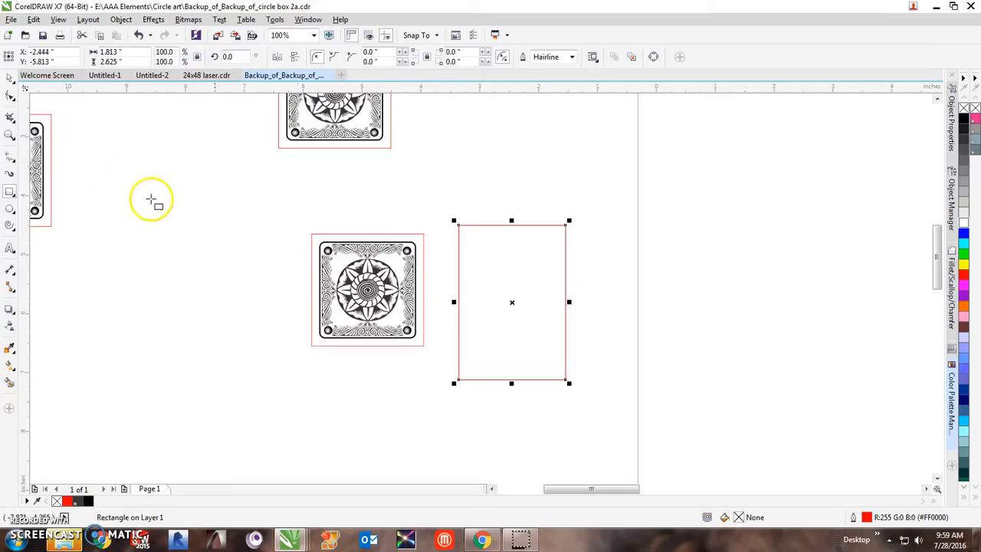
Nudge the rectangle left in small increments until its left edge nearly meets the ornamental tile's right edge
key(Left)
key(Left)
key(Left)
key(Left)
key(Left)
key(Left)
key(Left)
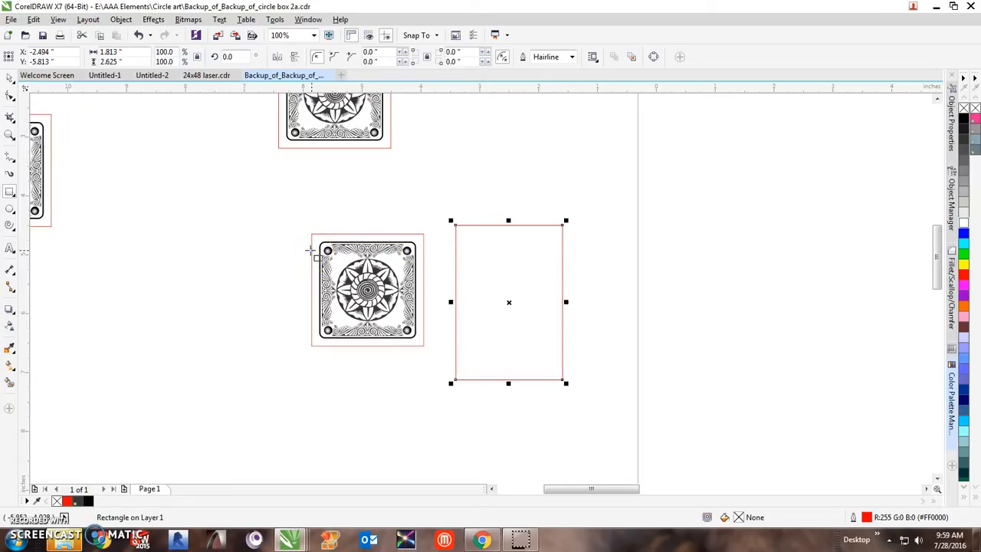
key(Left)
key(Left)
key(Left)
key(Left)
key(Left)
key(Left)
key(Left)
key(Left)
key(Left)
key(Left)
key(Left)
key(Left)
key(Left)
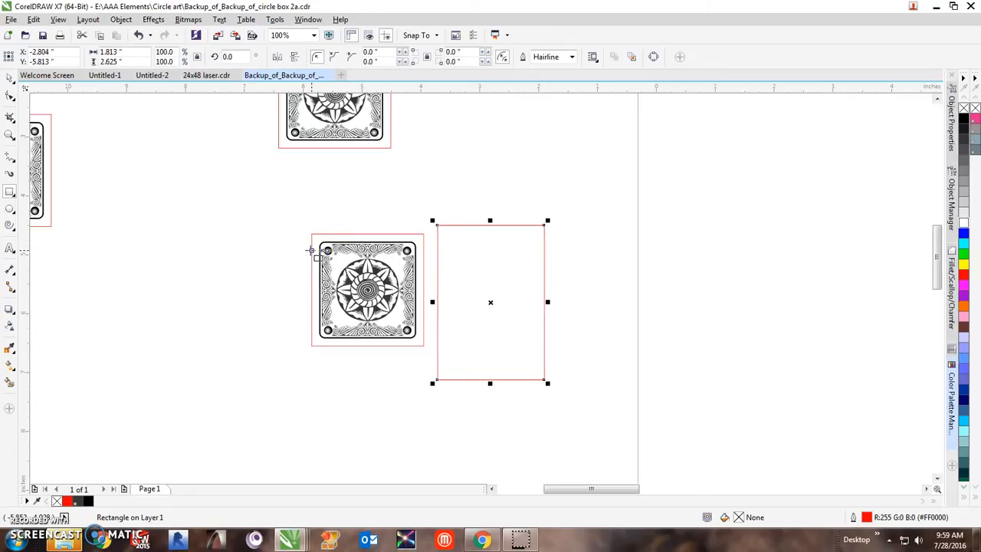
key(Left)
key(Left)
key(Left)
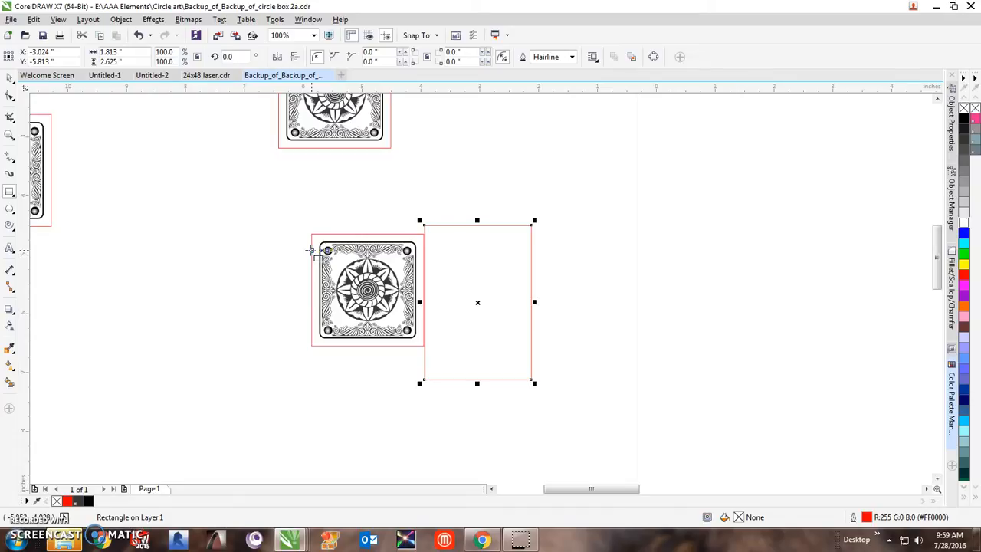
Examine the gap between the tile's right edge and the rectangle's left edge at very high magnification
scroll(429, 249, up, 1)
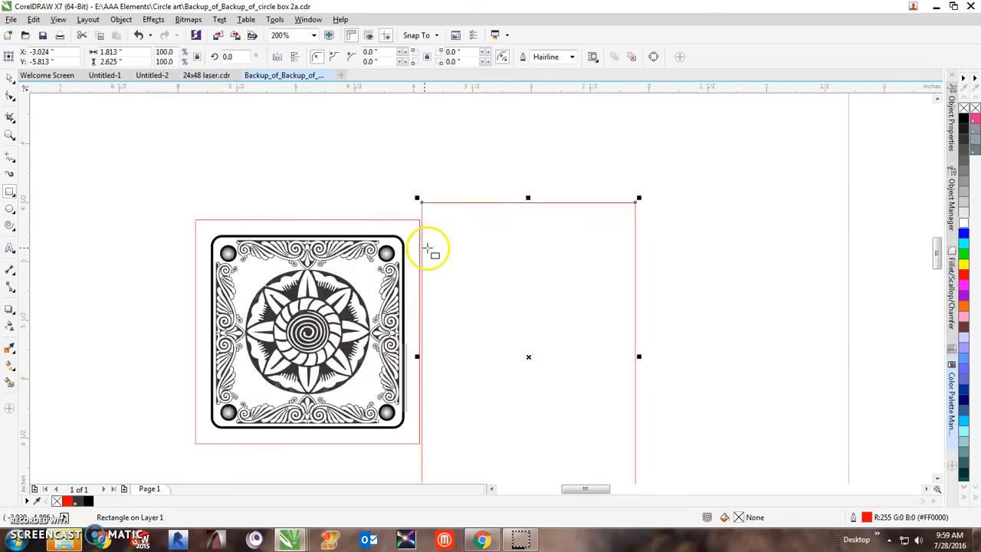
scroll(429, 249, up, 1)
scroll(413, 205, up, 1)
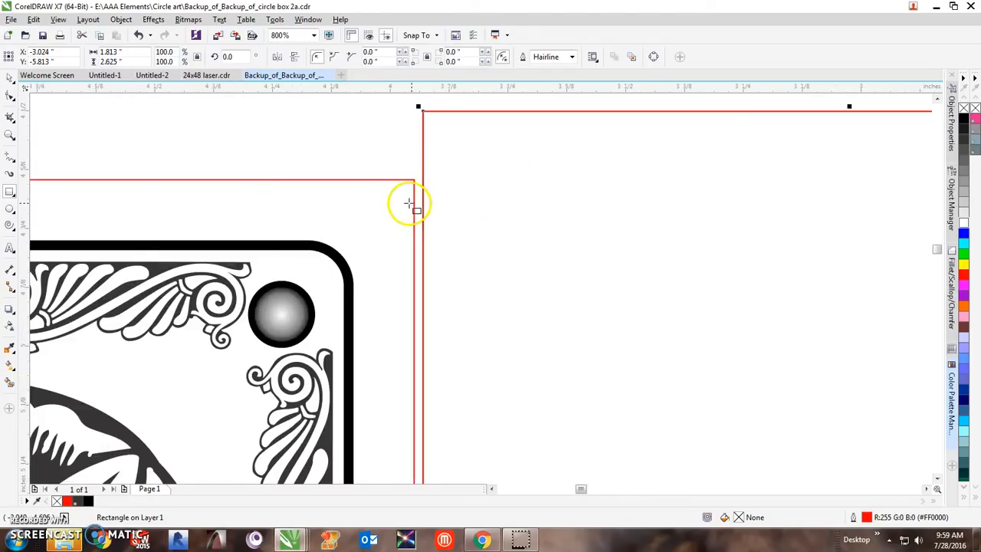
scroll(421, 197, up, 1)
scroll(422, 197, up, 1)
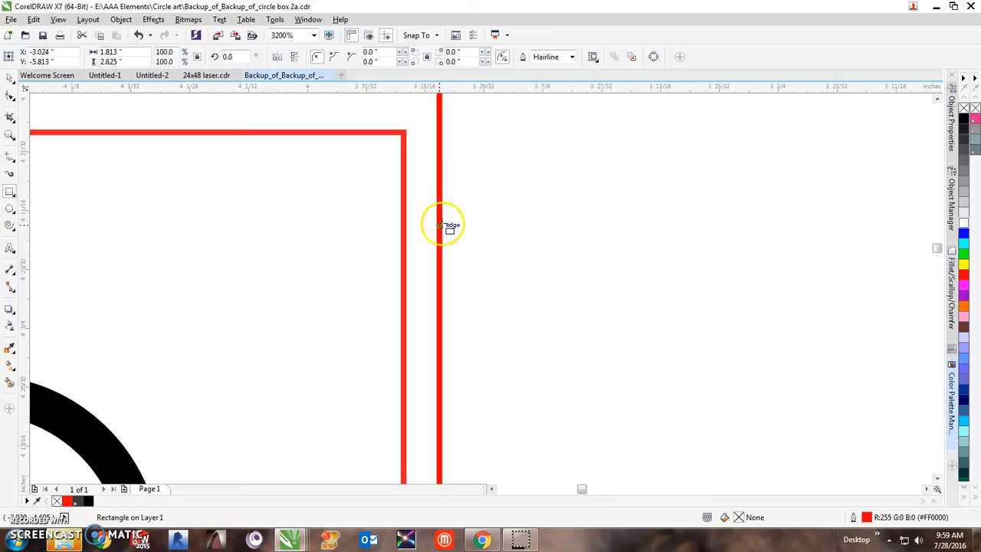
scroll(445, 222, up, 1)
scroll(448, 226, up, 1)
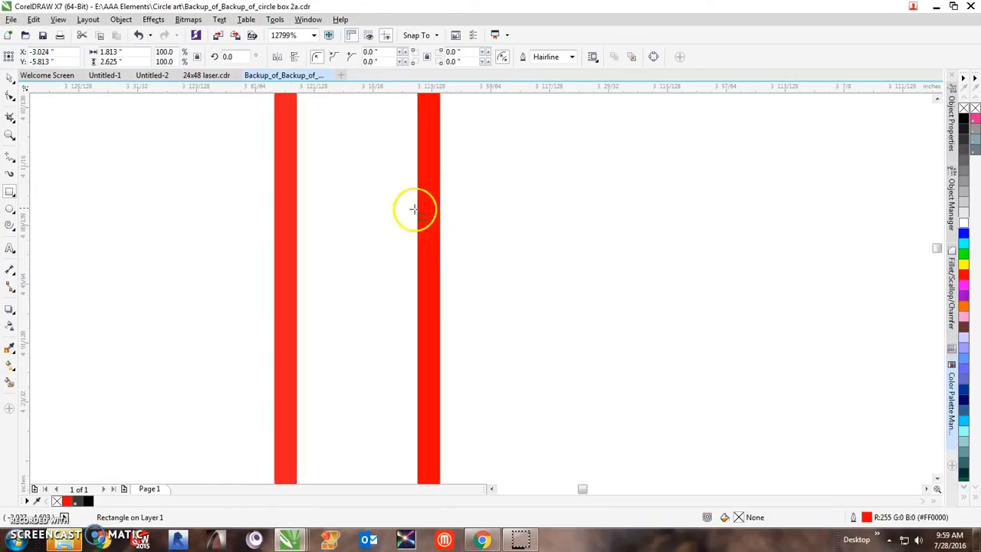
click(363, 204)
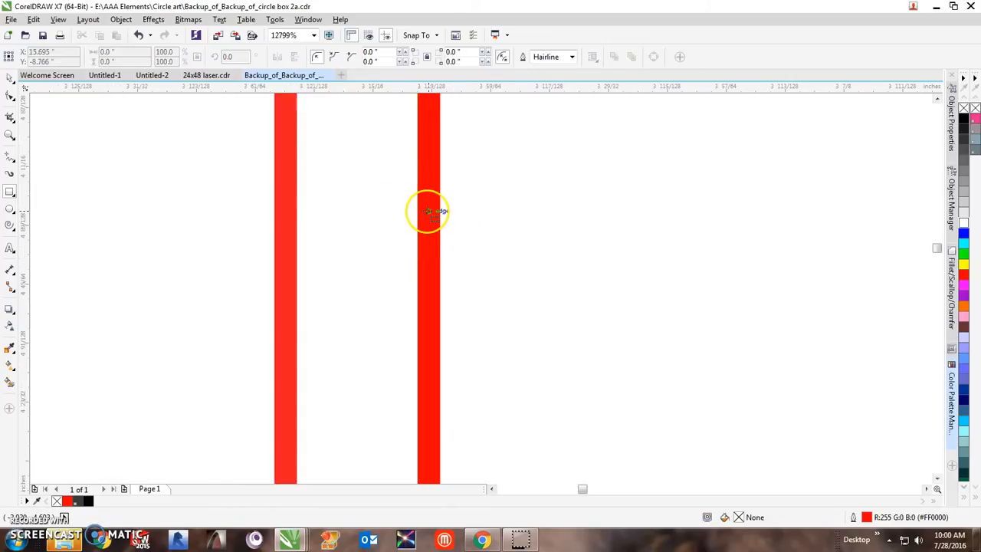
scroll(427, 210, down, 2)
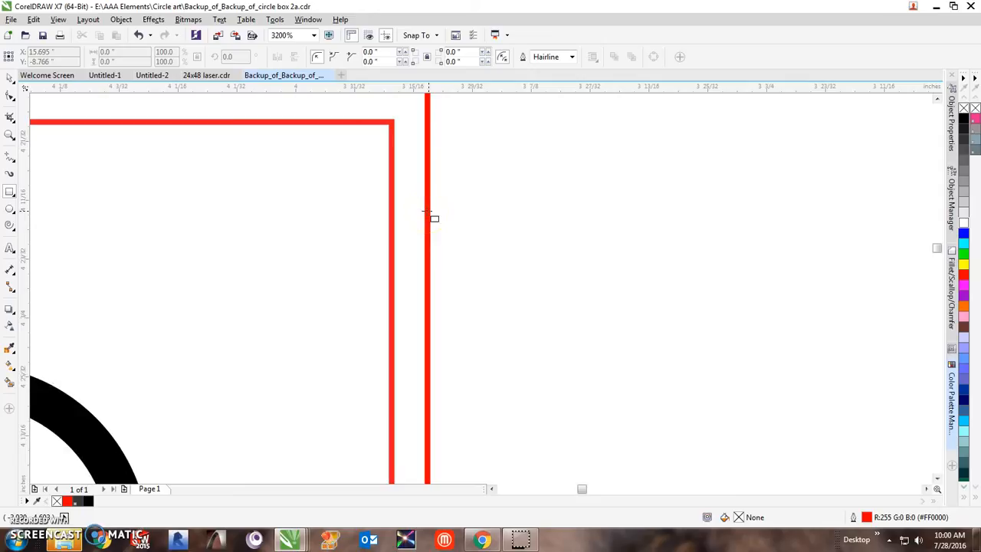
Select the rectangle and move it left by hand until its edge sits almost against the tile's right edge
click(10, 77)
click(426, 168)
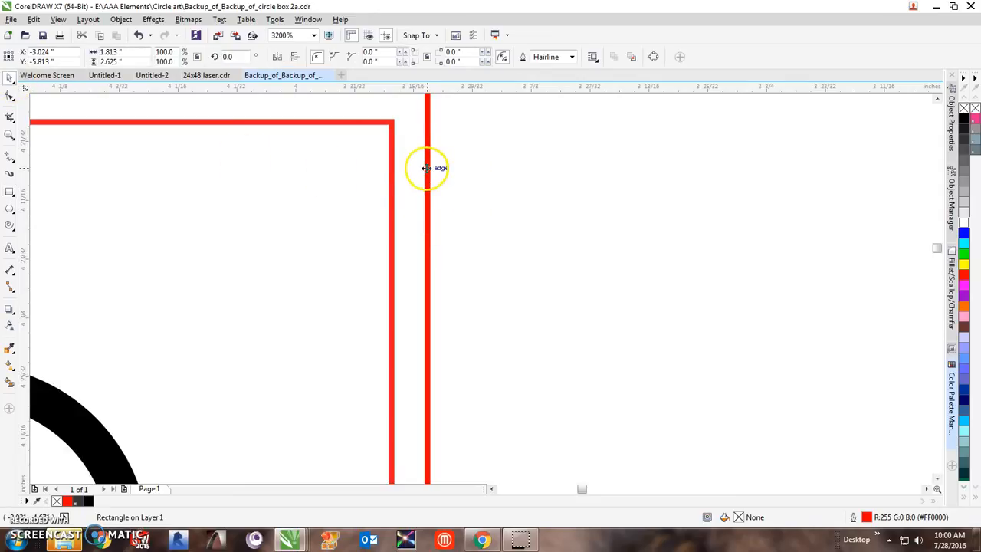
scroll(426, 168, down, 2)
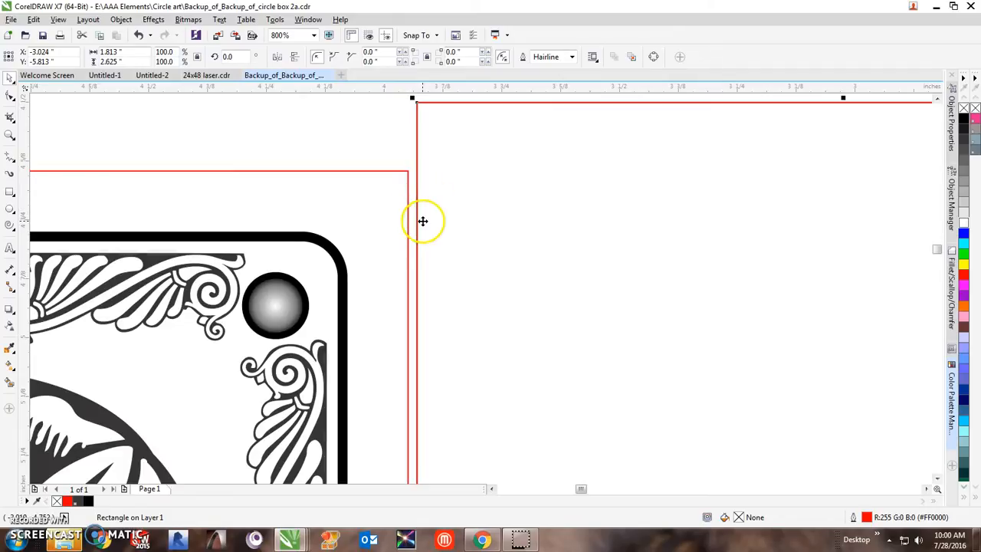
scroll(423, 221, up, 5)
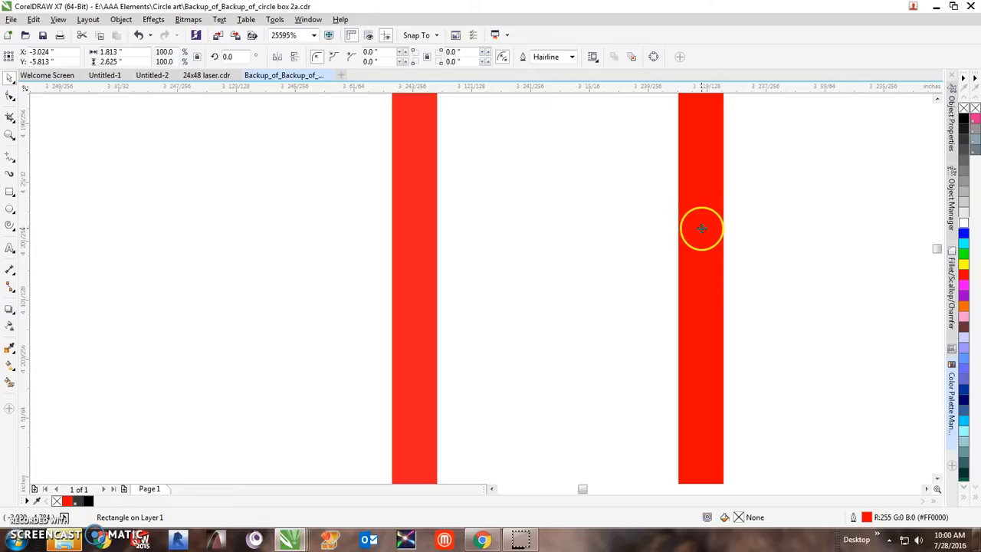
drag(701, 228, 471, 248)
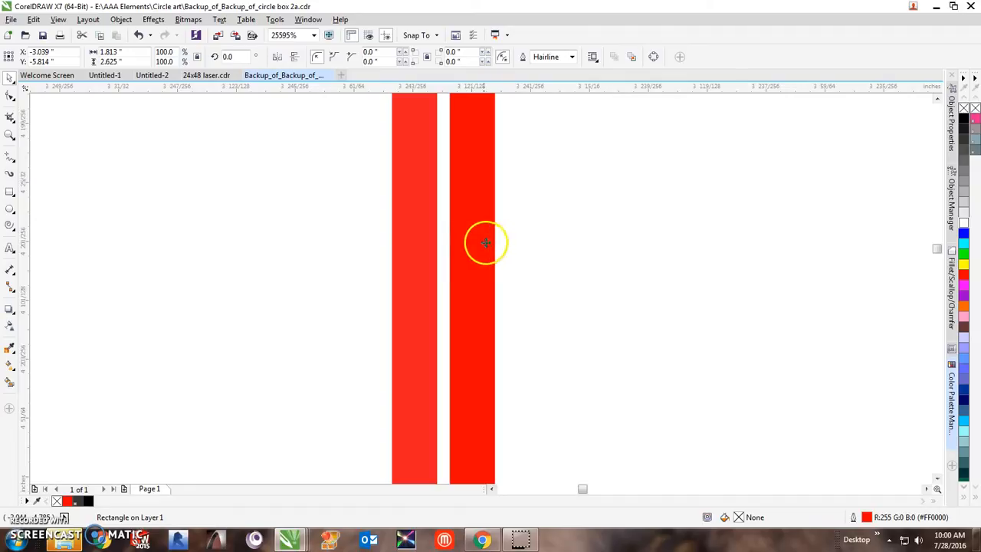
mouse_move(471, 240)
mouse_down()
mouse_move(453, 240)
mouse_move(471, 241)
mouse_up()
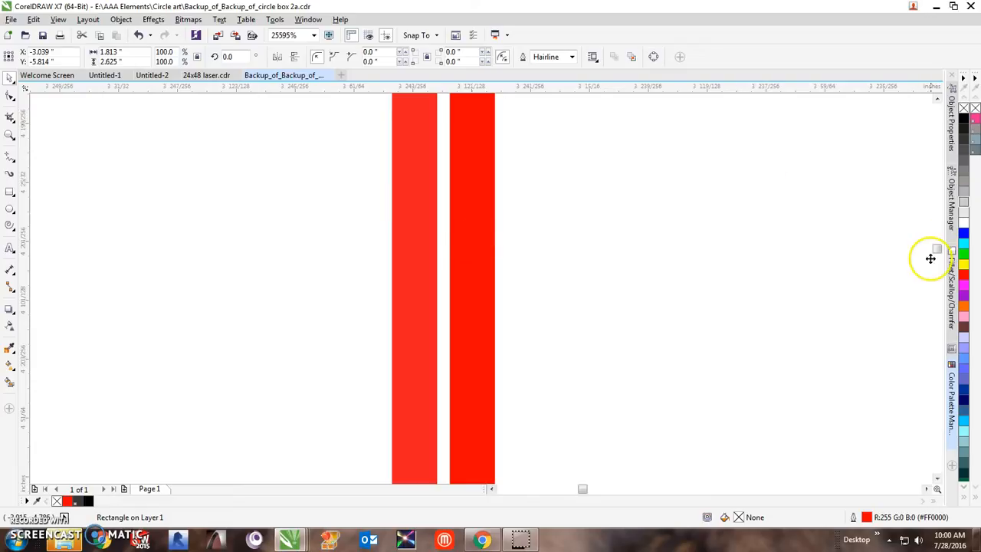
Color the rectangle's outline cyan and move its left edge directly over the tile's right edge
click(964, 243)
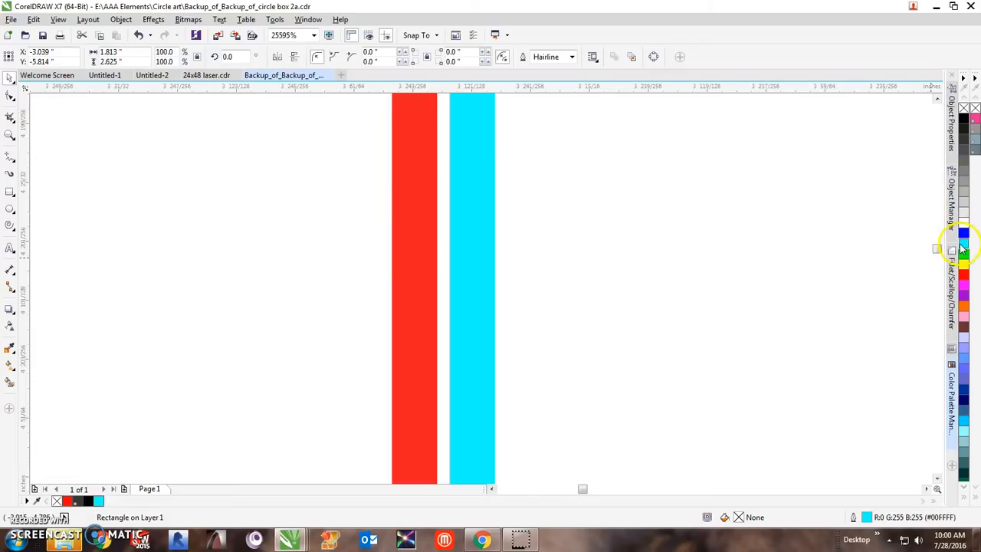
drag(468, 267, 416, 276)
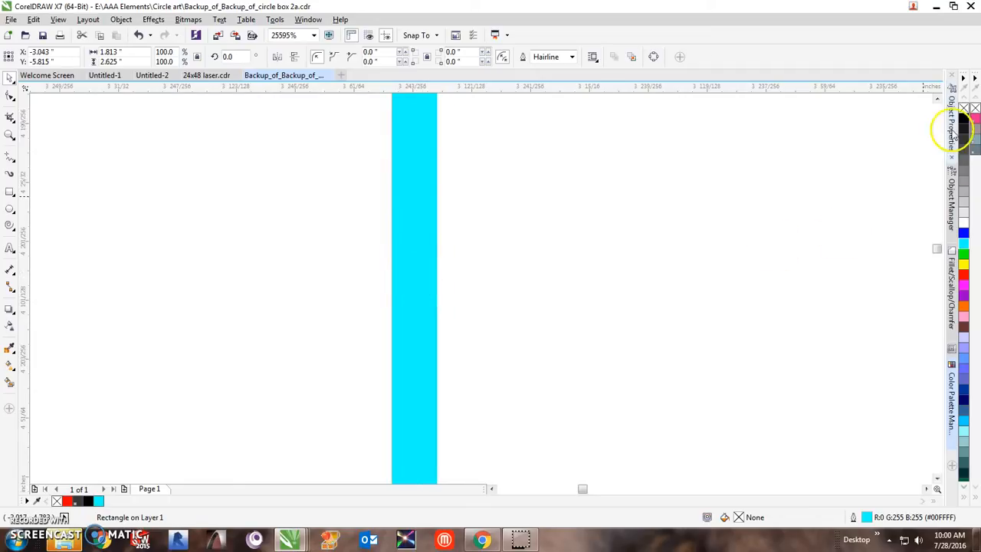
Set the rectangle's outline back to red and inspect how precisely the two edges overlap
click(963, 274)
scroll(687, 296, down, 5)
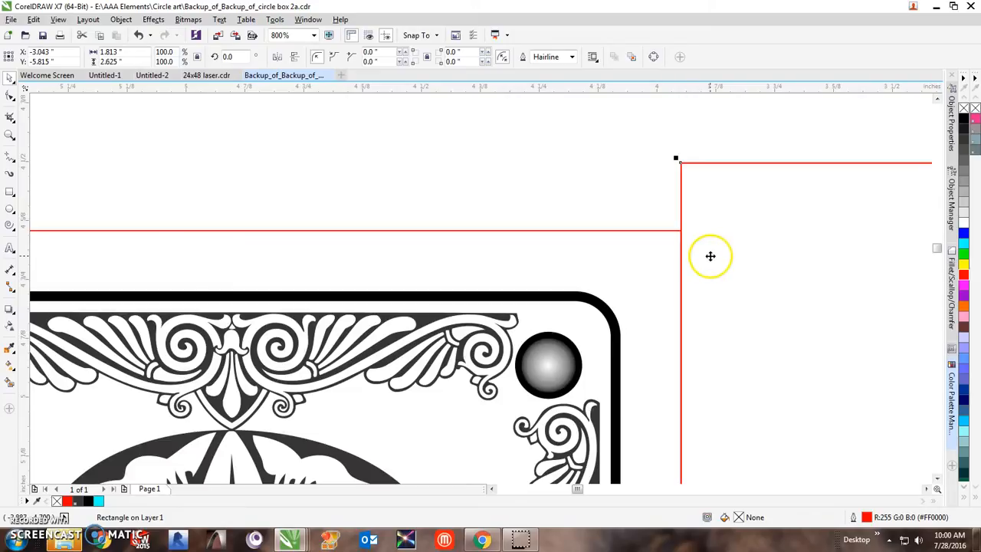
scroll(693, 222, up, 1)
scroll(692, 223, up, 5)
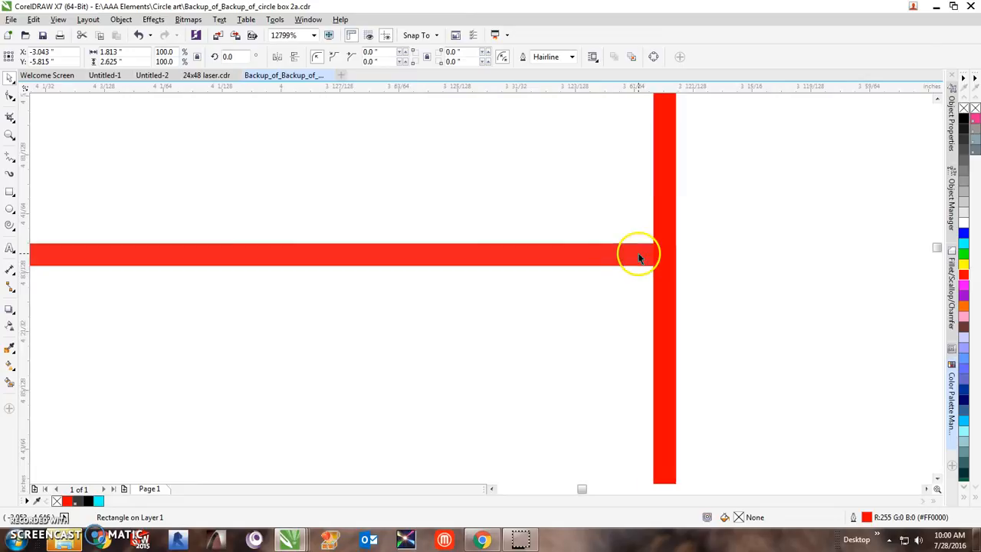
scroll(766, 242, up, 2)
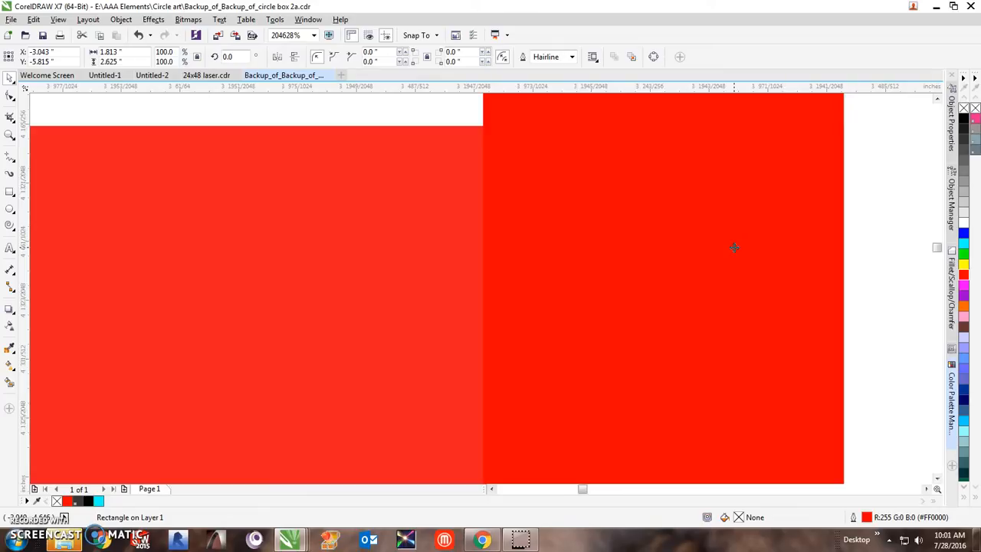
scroll(734, 248, down, 1)
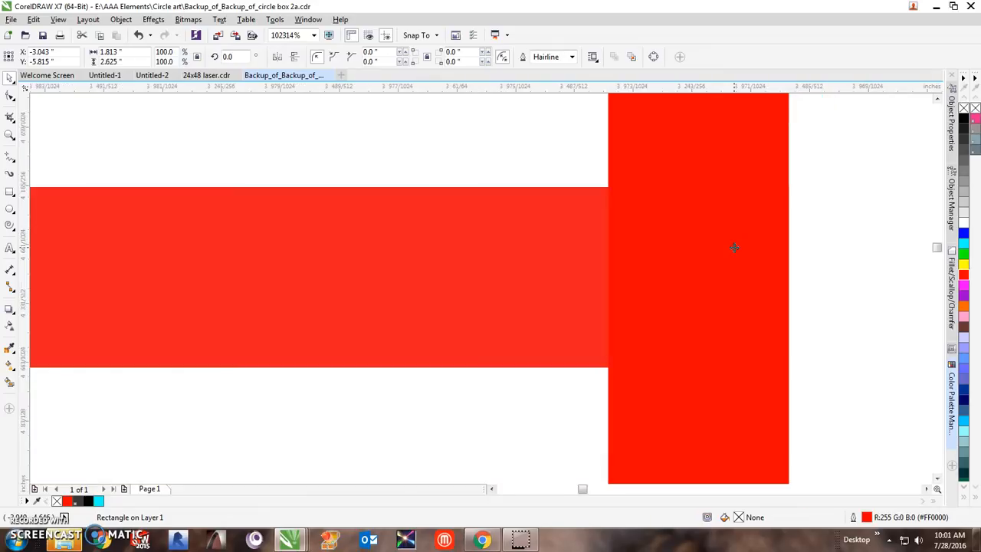
scroll(734, 247, down, 7)
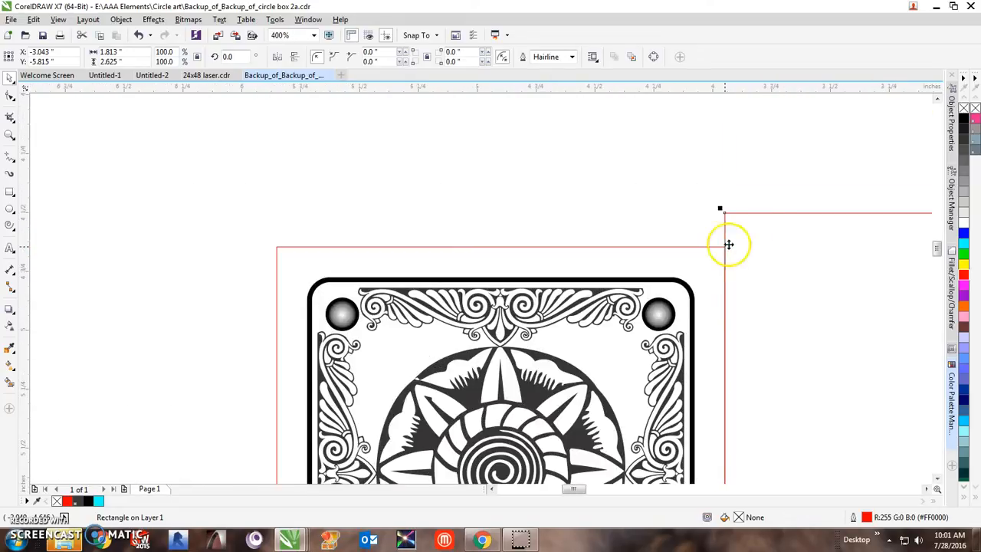
Move the rectangle up and to the right, away from the tile's edge
click(450, 173)
drag(877, 213, 896, 170)
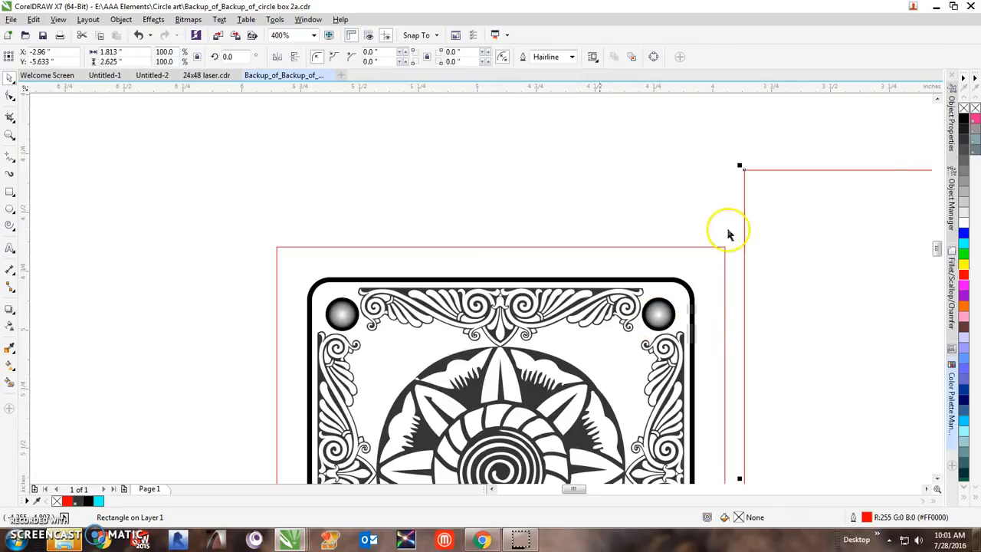
Add the ornamental tile to the selection and align the rectangle to the tile's top and left edges
click(656, 247)
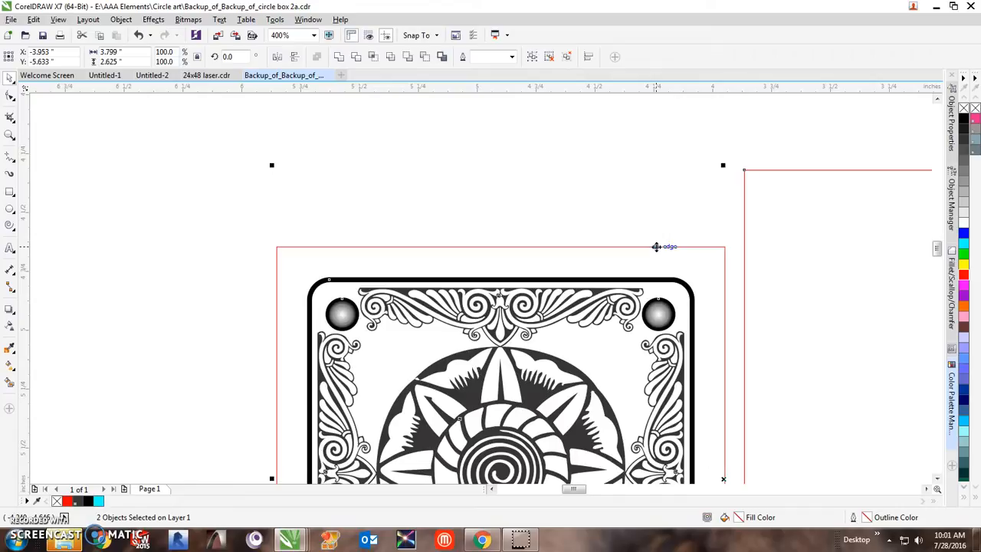
scroll(656, 247, down, 2)
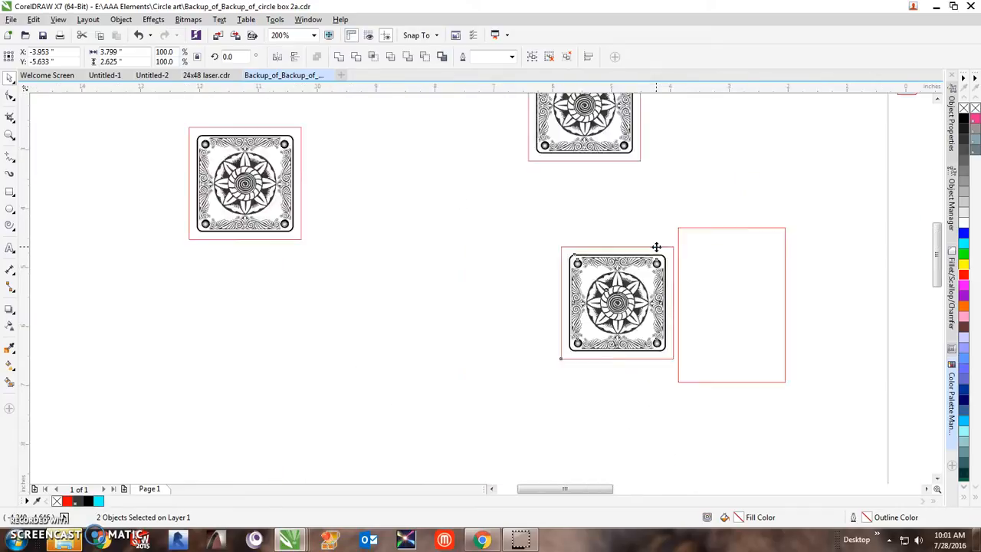
scroll(656, 247, up, 1)
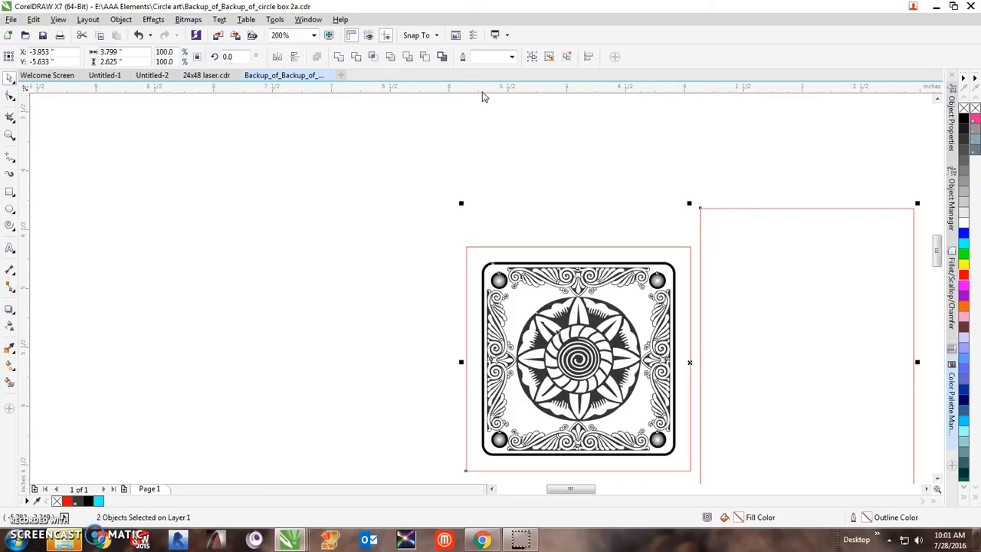
key(t)
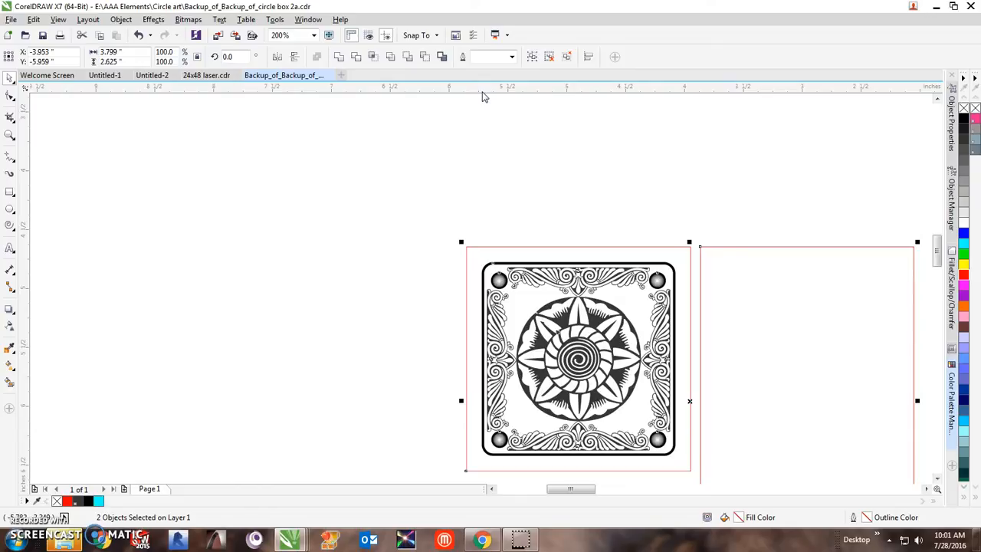
key(l)
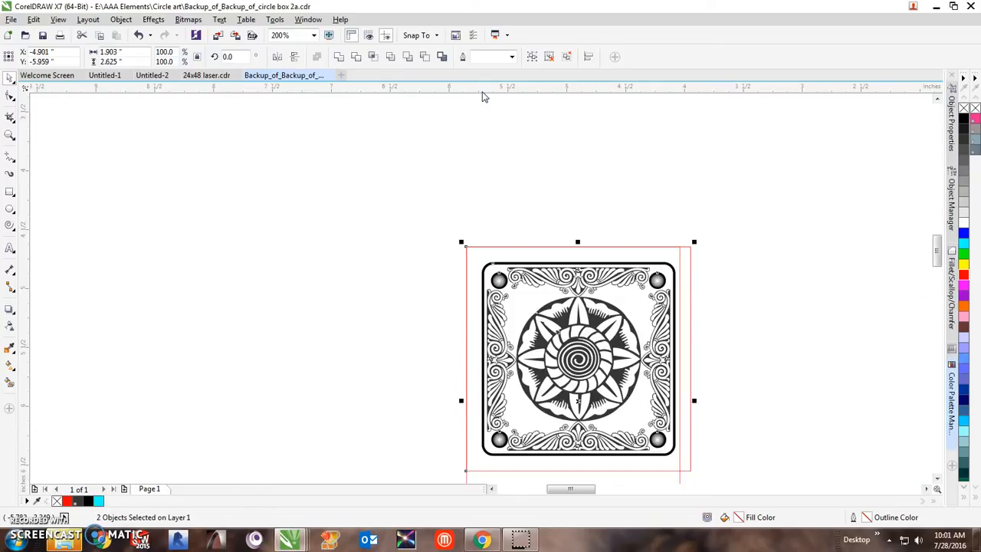
Align the rectangle to the tile's right edge and bottom edge
scroll(482, 287, down, 3)
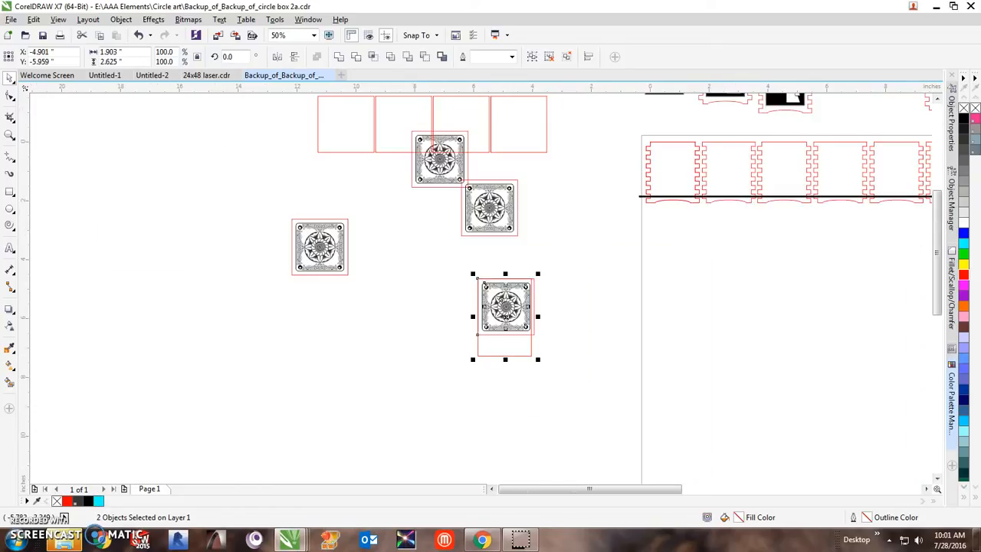
key(r)
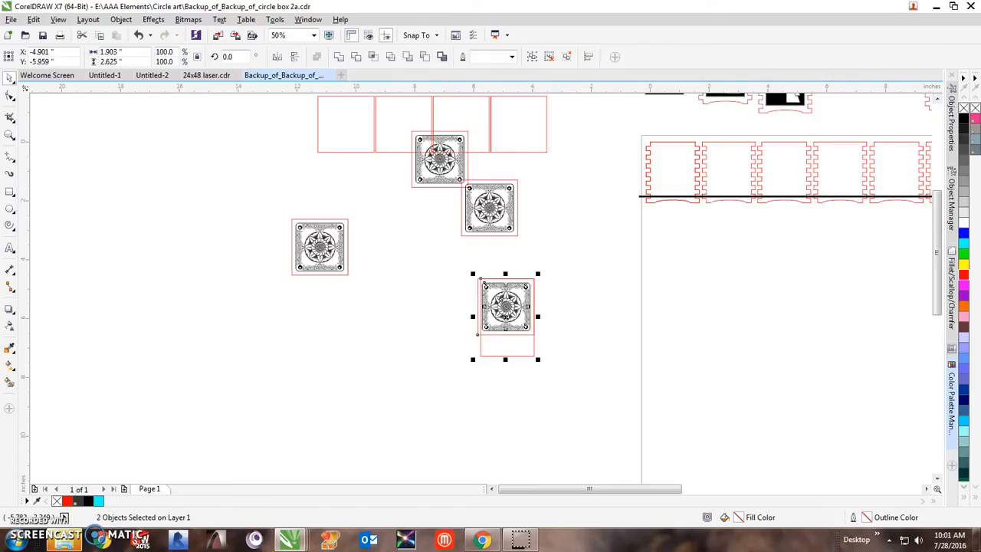
key(b)
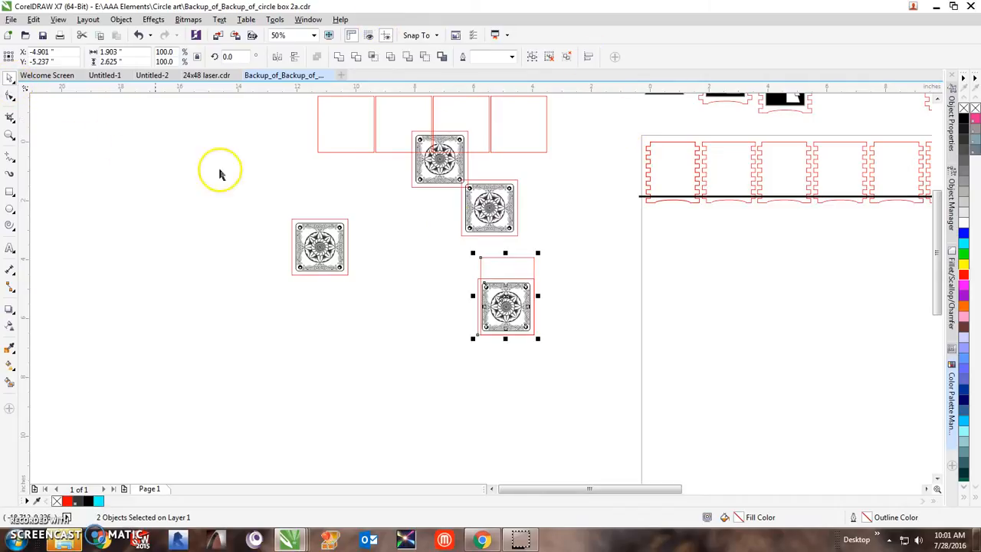
Move the aligned rectangle and tile to the far left, and place another ornamental tile in the vacated area
drag(515, 259, 223, 271)
click(320, 252)
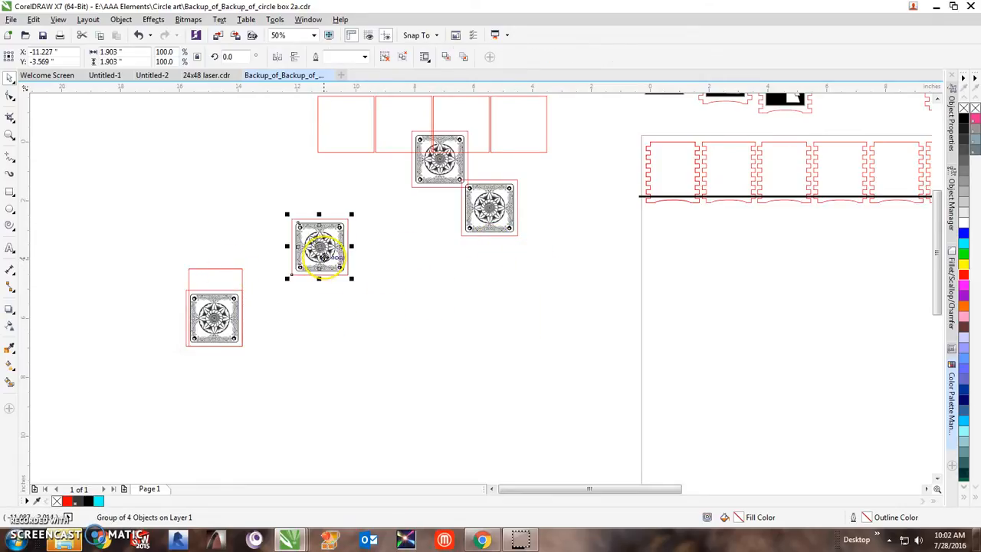
drag(322, 256, 498, 363)
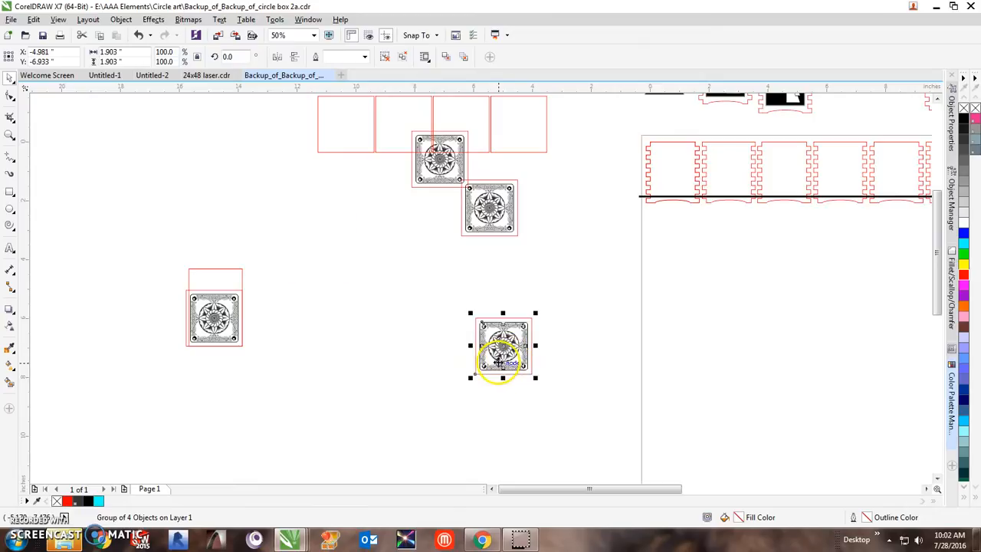
Draw a rectangle about 2.35 inches square around the selected ornamental tile
key(shift+F2)
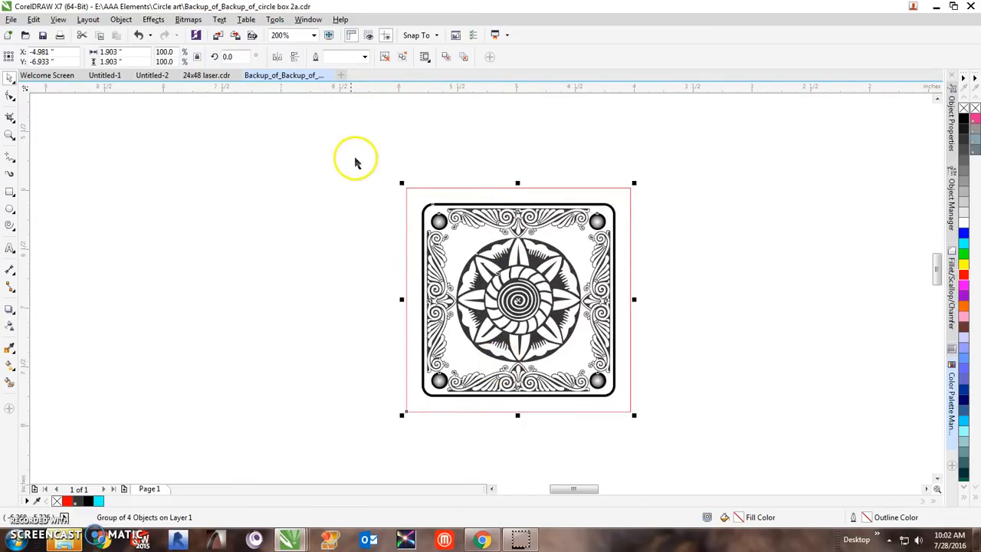
click(10, 192)
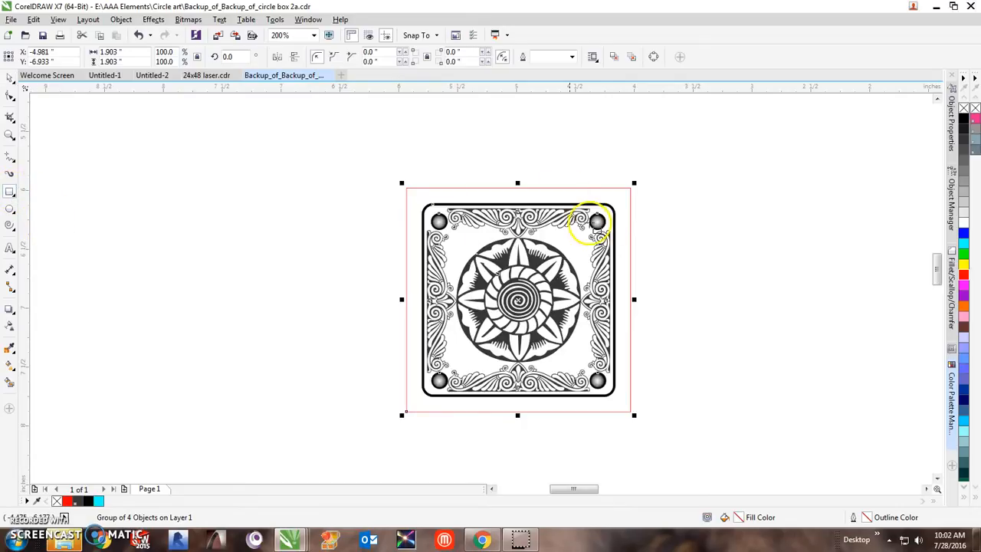
drag(381, 165, 657, 387)
scroll(766, 376, down, 2)
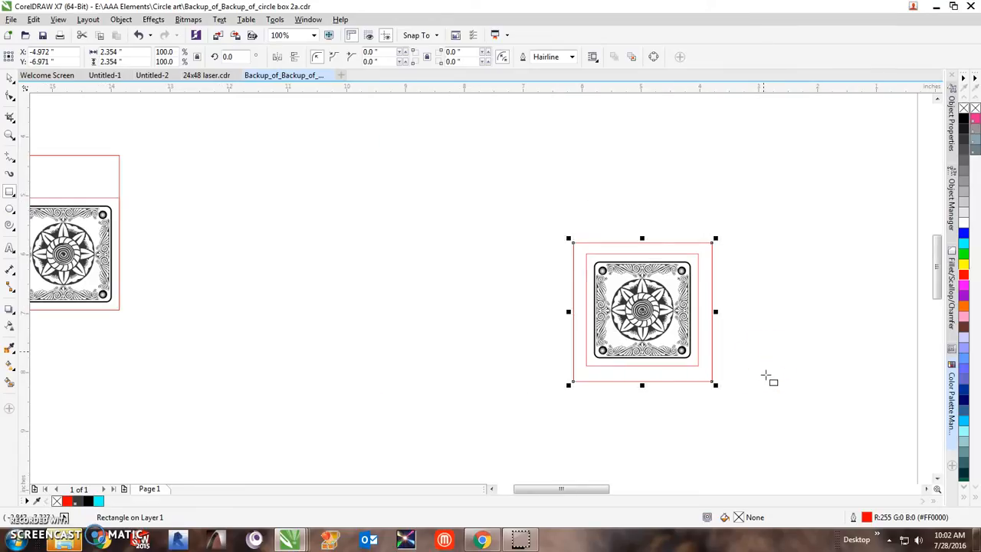
Select the new rectangle together with the tile and align their centers both horizontally and vertically
click(9, 78)
drag(502, 209, 748, 404)
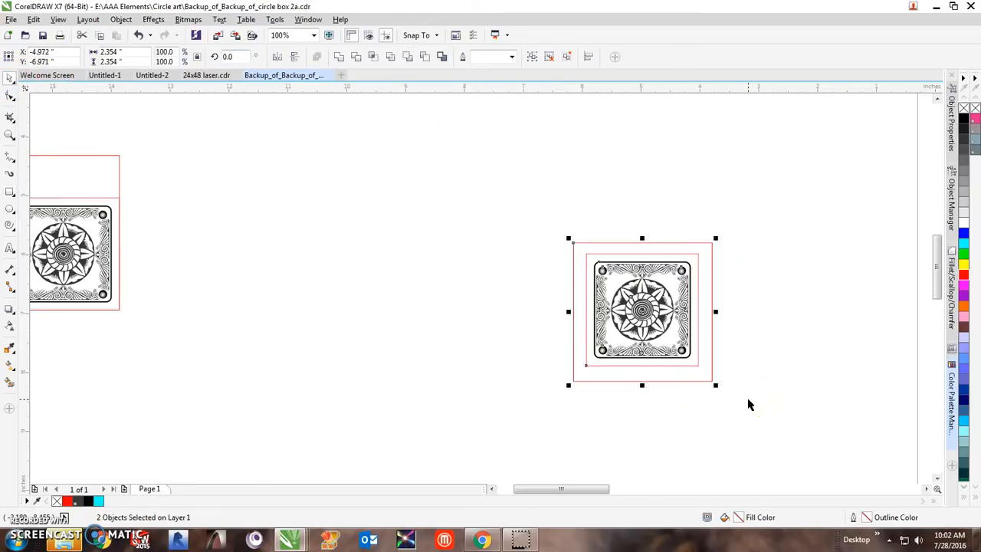
key(Left)
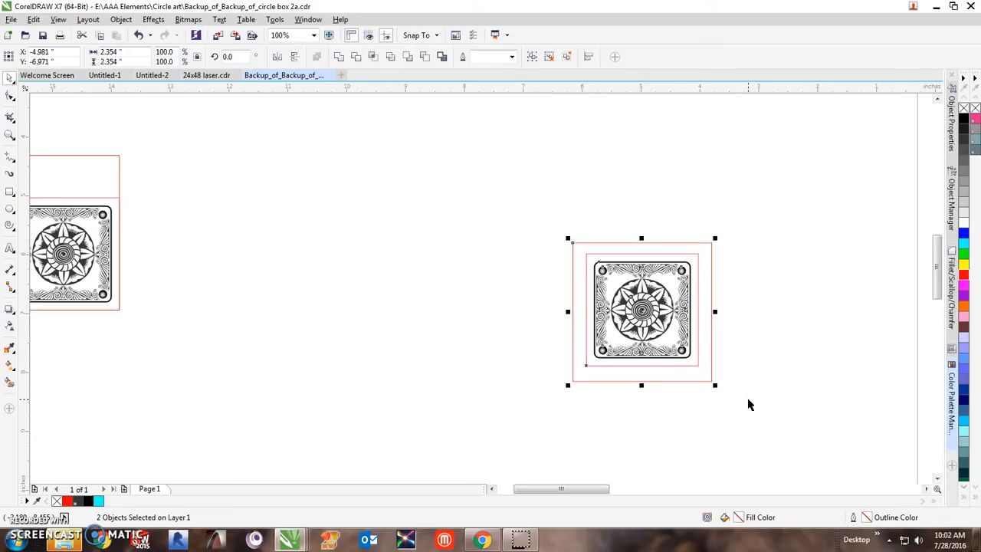
key(Up)
key(Up)
key(Up)
key(Up)
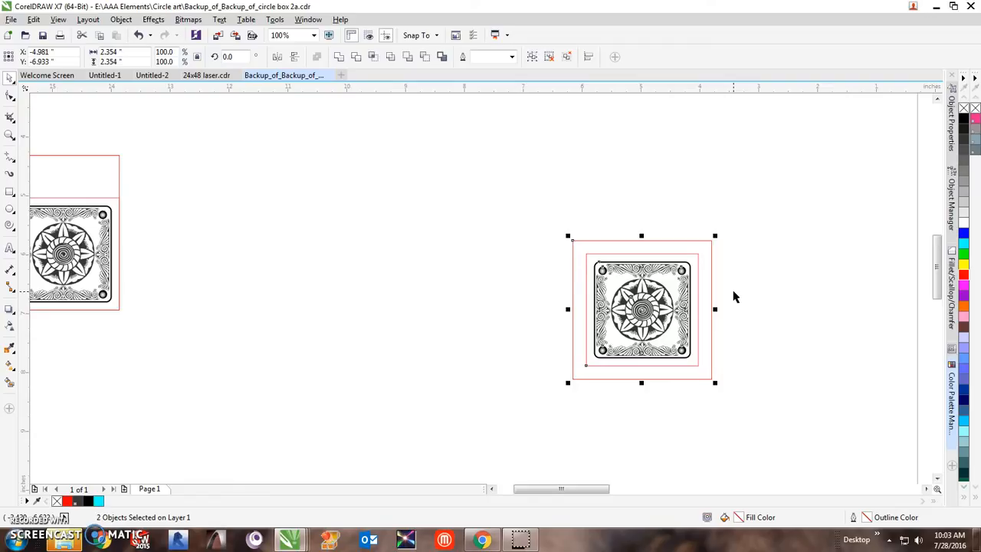
scroll(645, 297, down, 5)
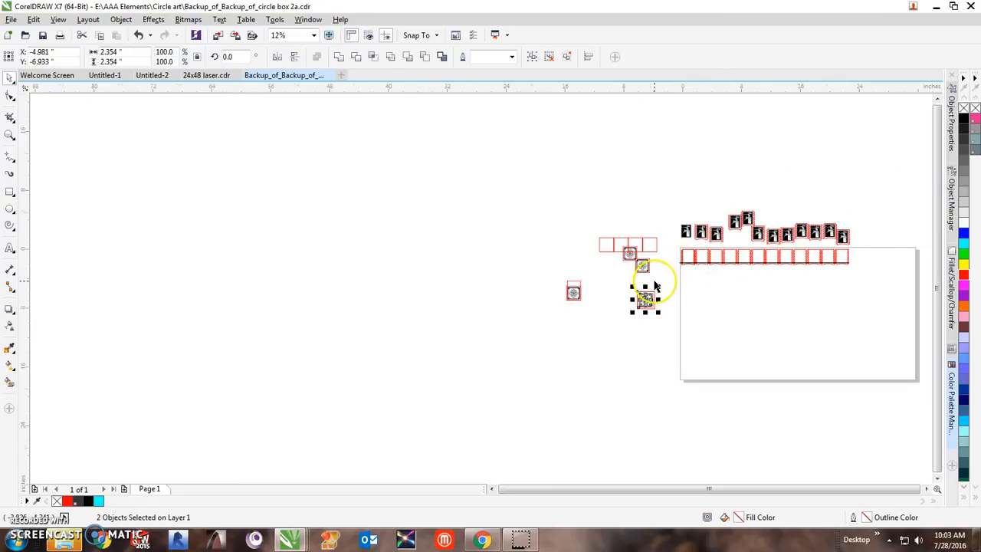
scroll(651, 281, up, 3)
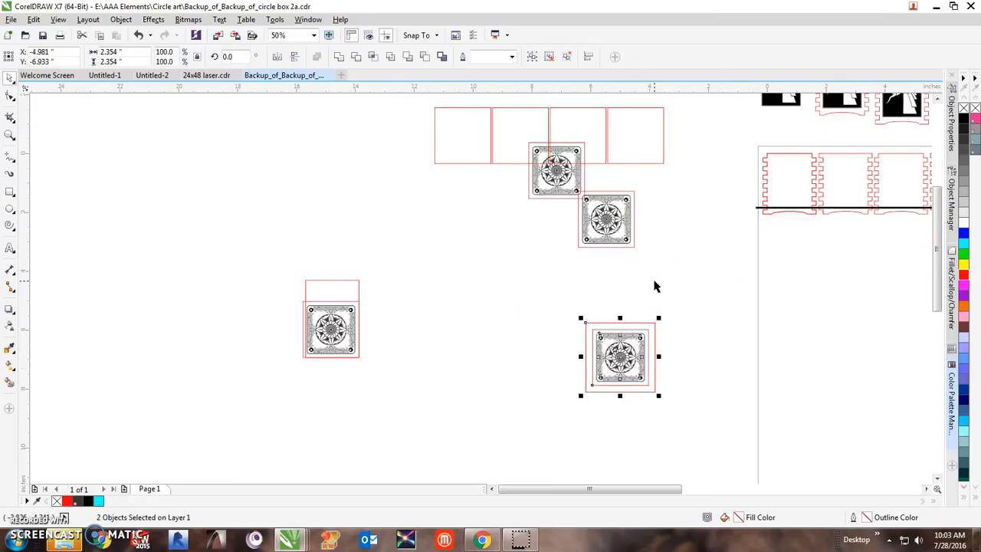
scroll(655, 390, up, 3)
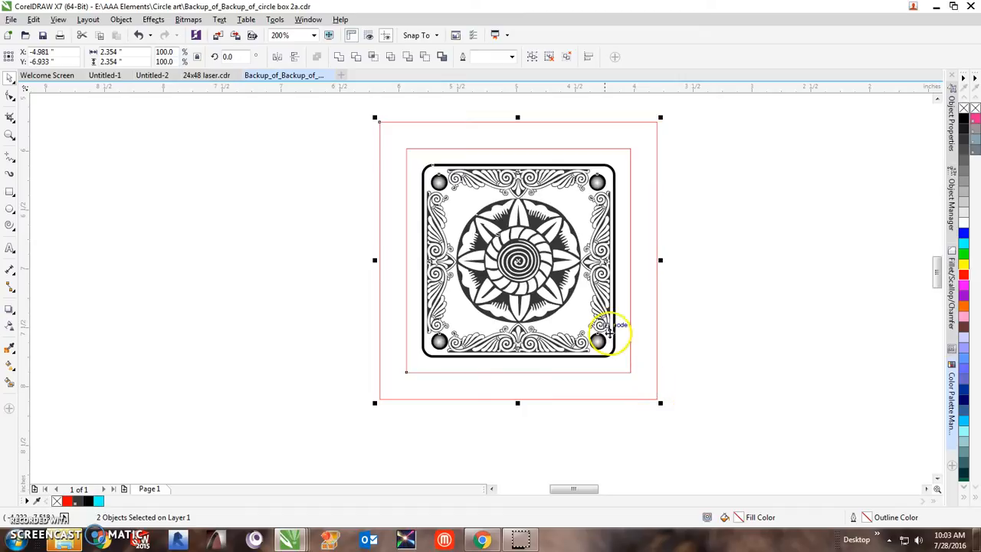
scroll(602, 320, down, 3)
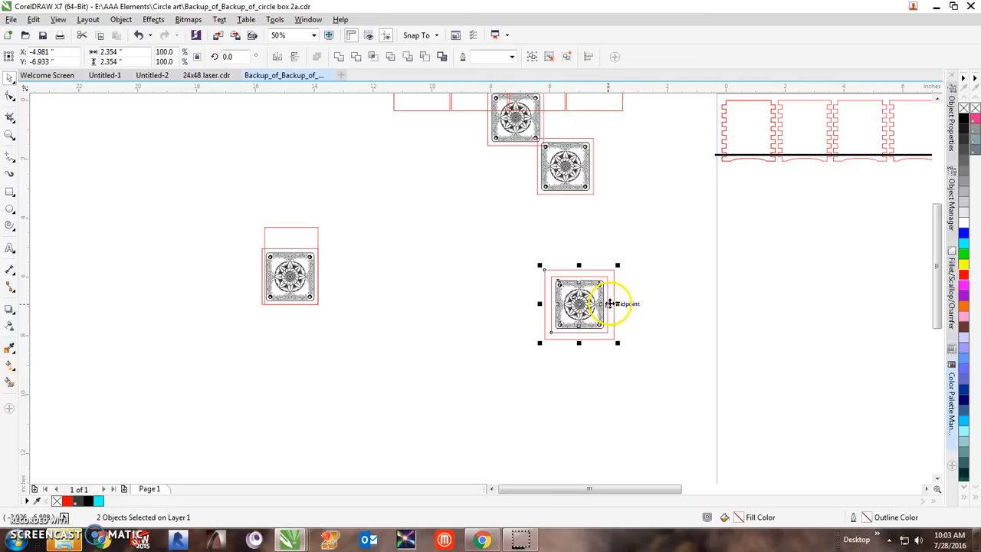
key(shift+F2)
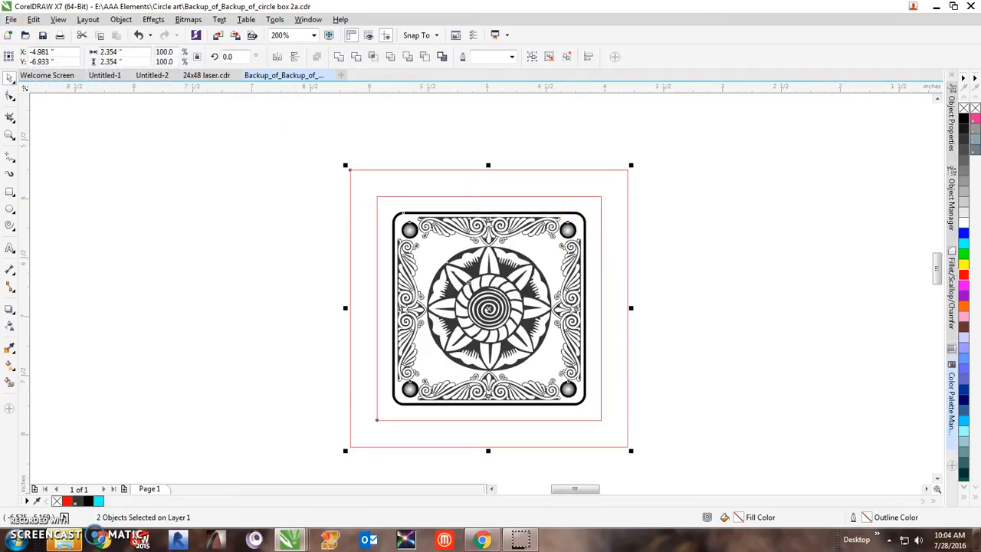
Create a new blank document and switch to the 24x48 laser.cdr document
click(9, 37)
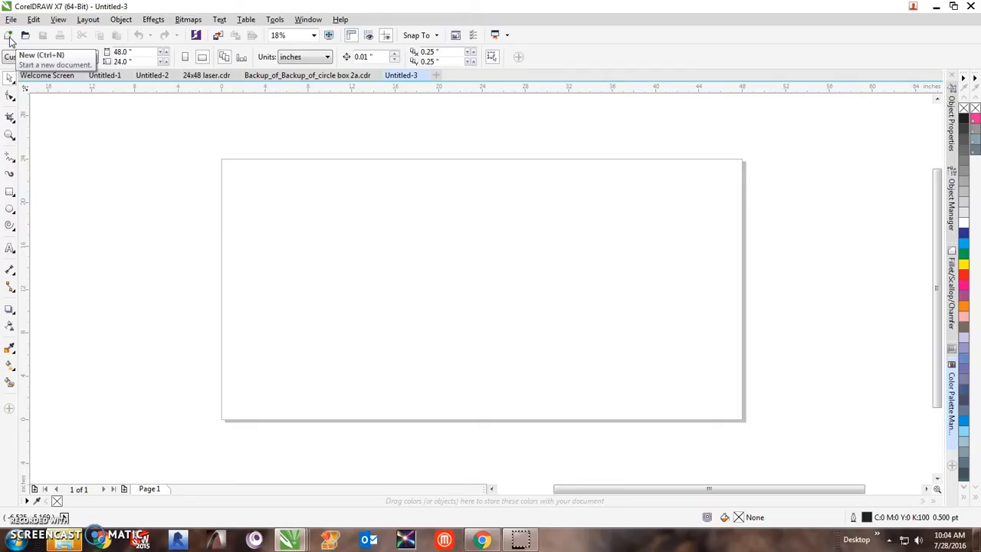
click(203, 76)
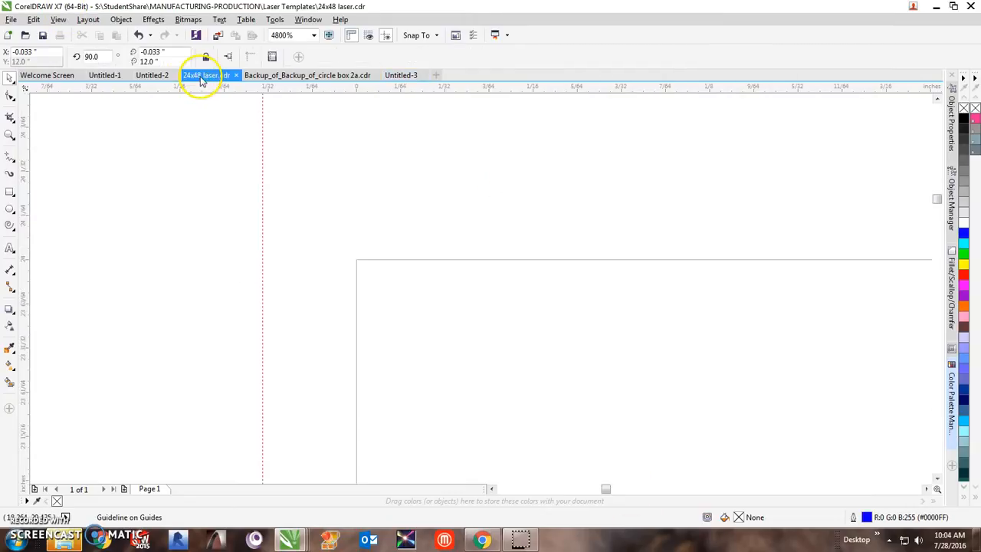
Move the vertical guideline at the page's left edge off the page to about -25 inches
scroll(713, 302, down, 2)
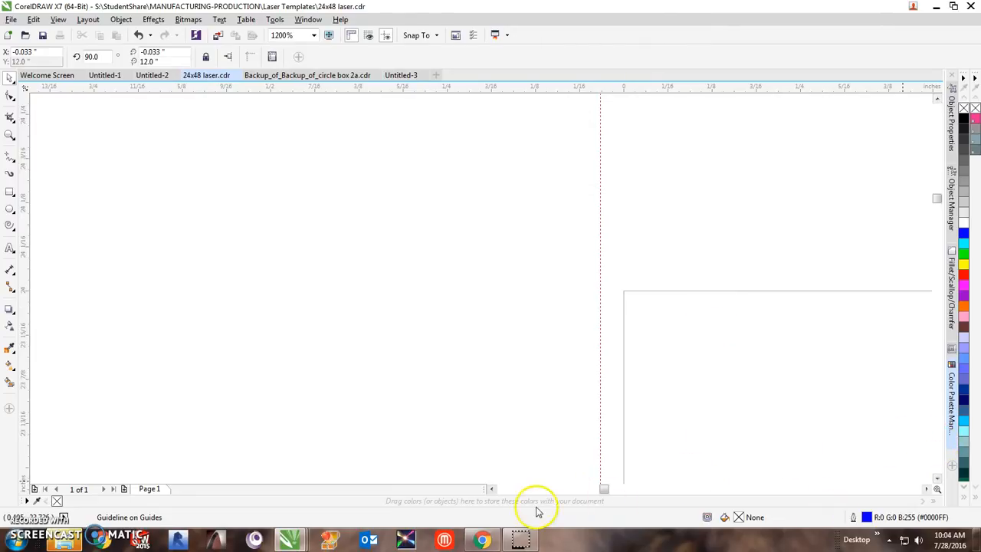
drag(603, 488, 619, 492)
scroll(560, 346, down, 5)
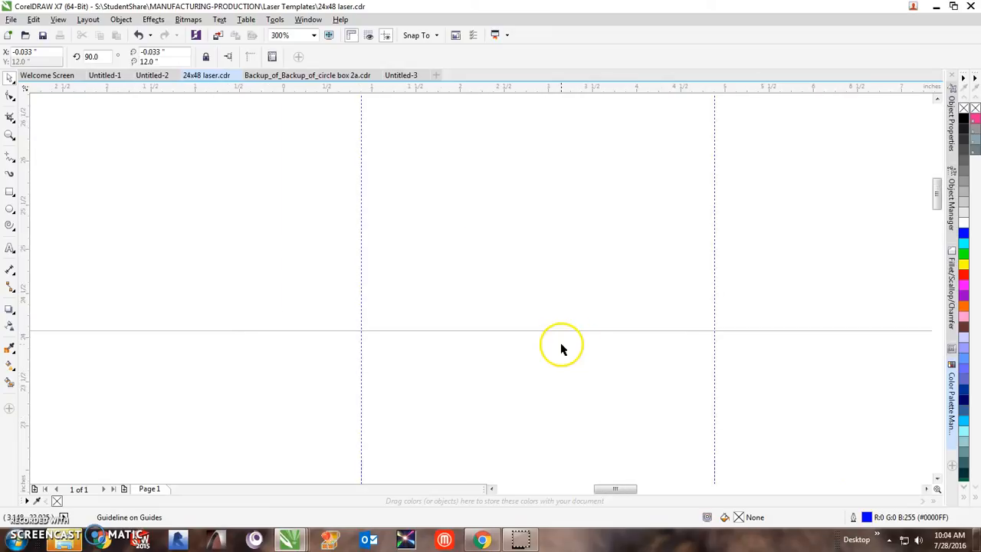
scroll(557, 351, down, 1)
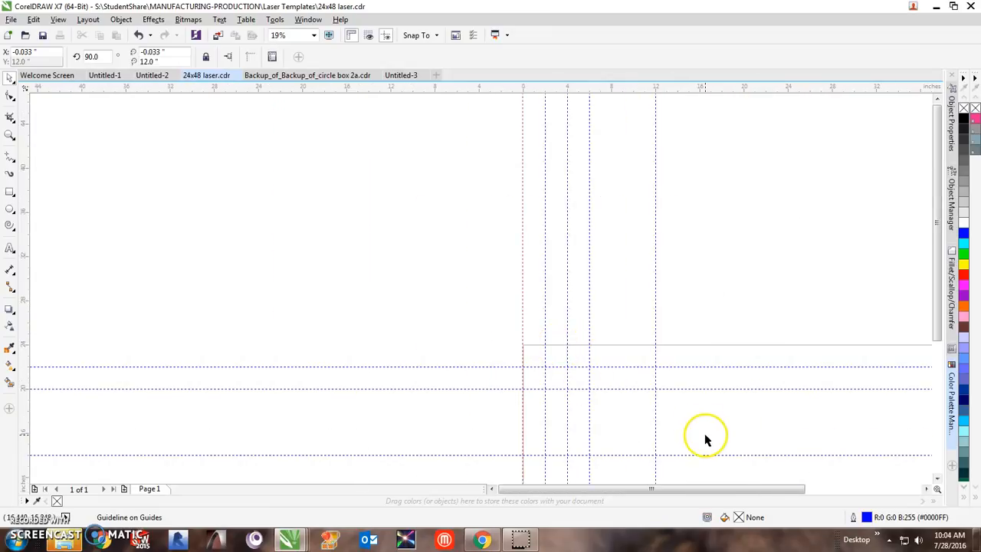
drag(522, 196, 47, 230)
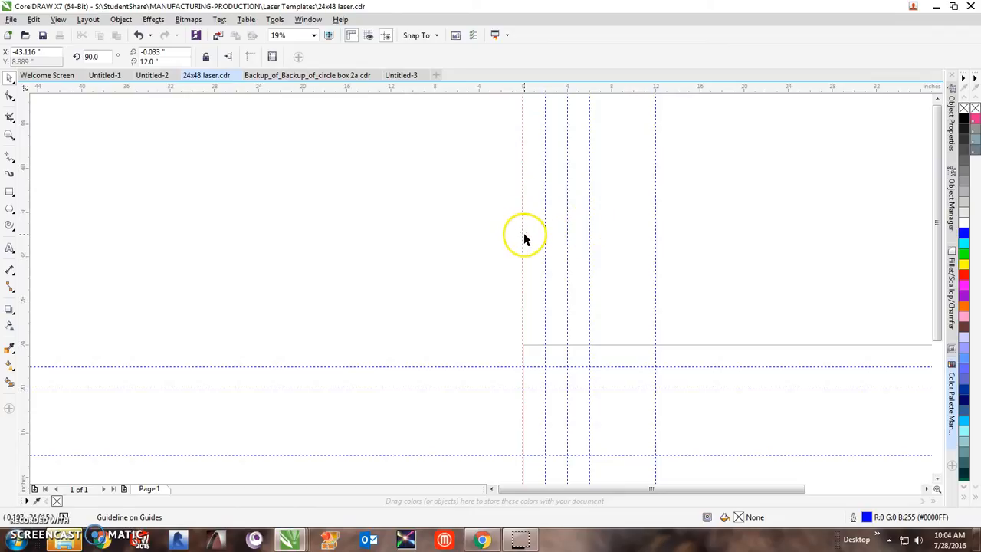
drag(521, 235, 247, 247)
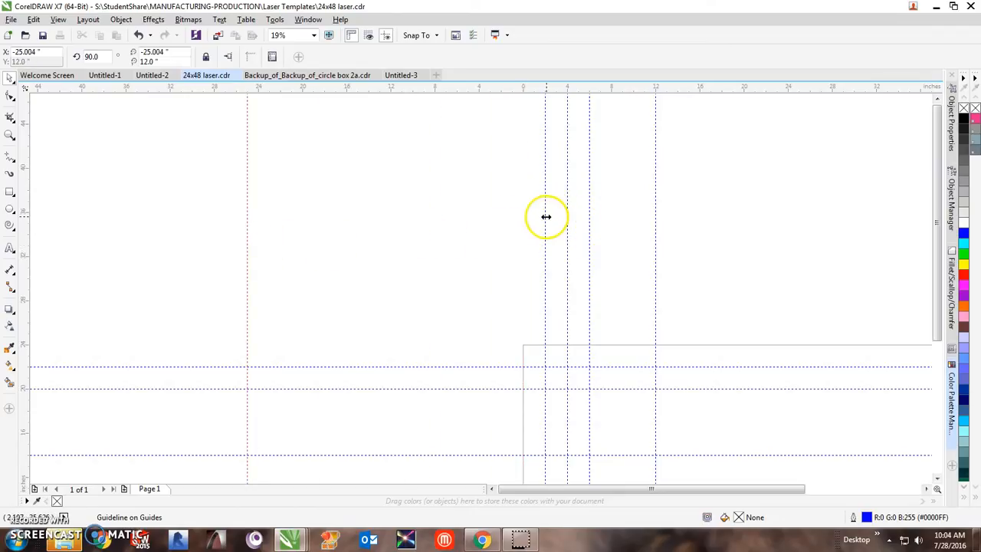
Move the vertical guideline near 2 inches to exactly 2.0 inches on the horizontal ruler
scroll(552, 353, up, 1)
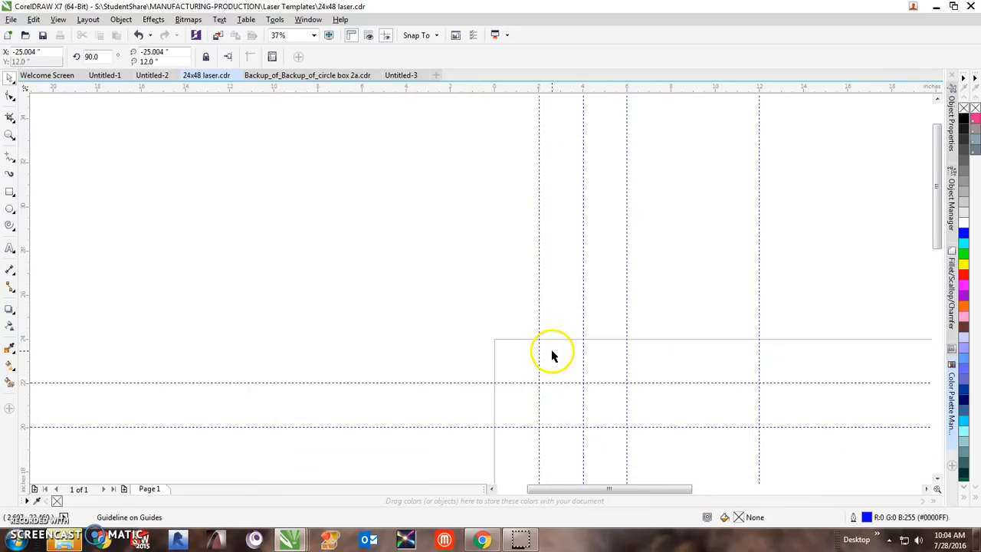
scroll(552, 353, up, 3)
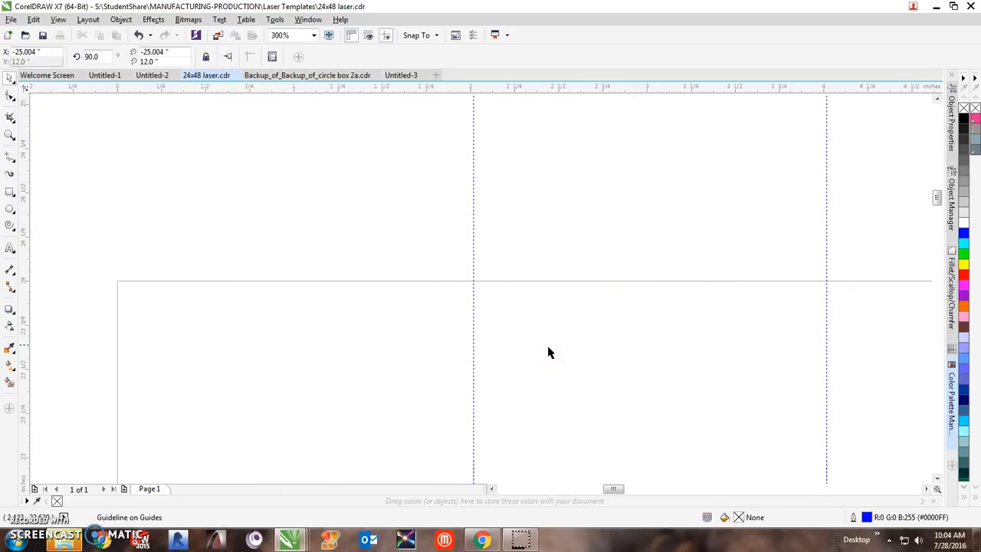
scroll(478, 285, up, 1)
scroll(465, 297, up, 1)
scroll(471, 285, up, 1)
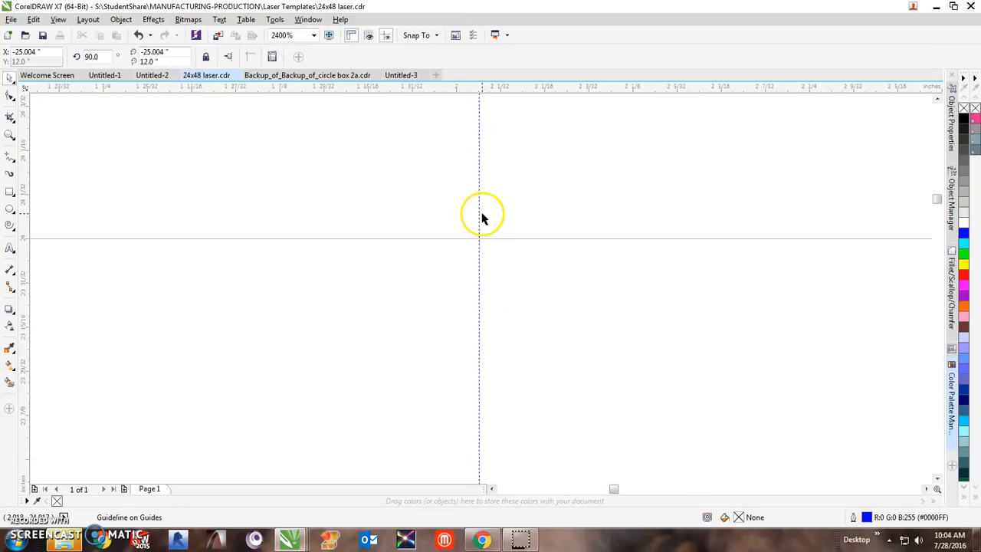
scroll(478, 221, up, 1)
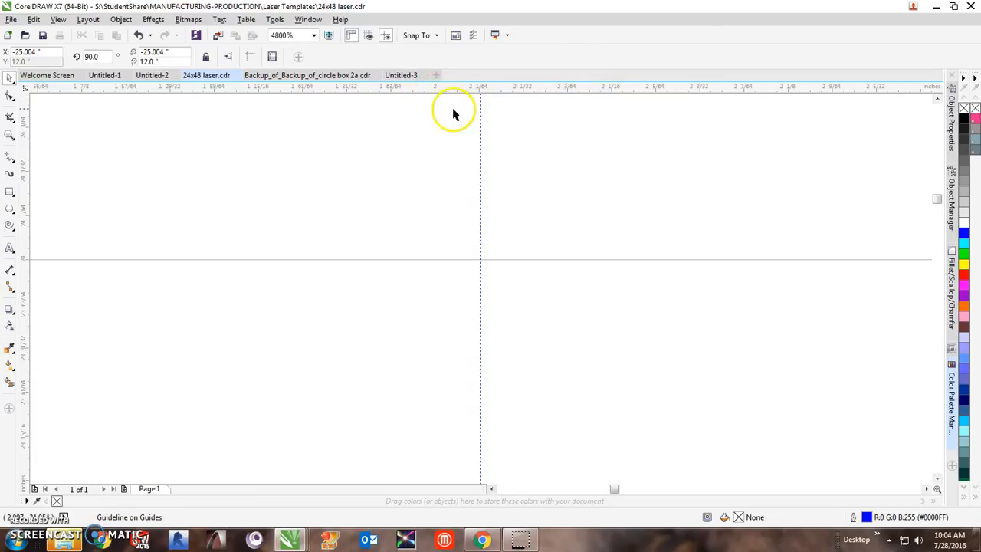
scroll(453, 114, up, 1)
drag(505, 152, 416, 146)
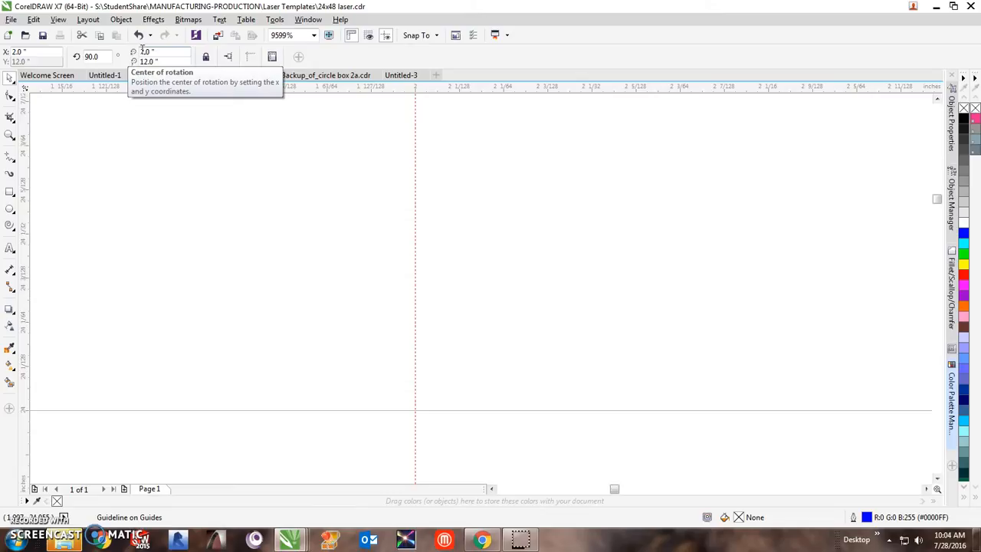
Deselect the guideline and examine the layout of the guidelines across the whole 48 by 24 inch page
scroll(529, 108, down, 2)
scroll(522, 115, down, 3)
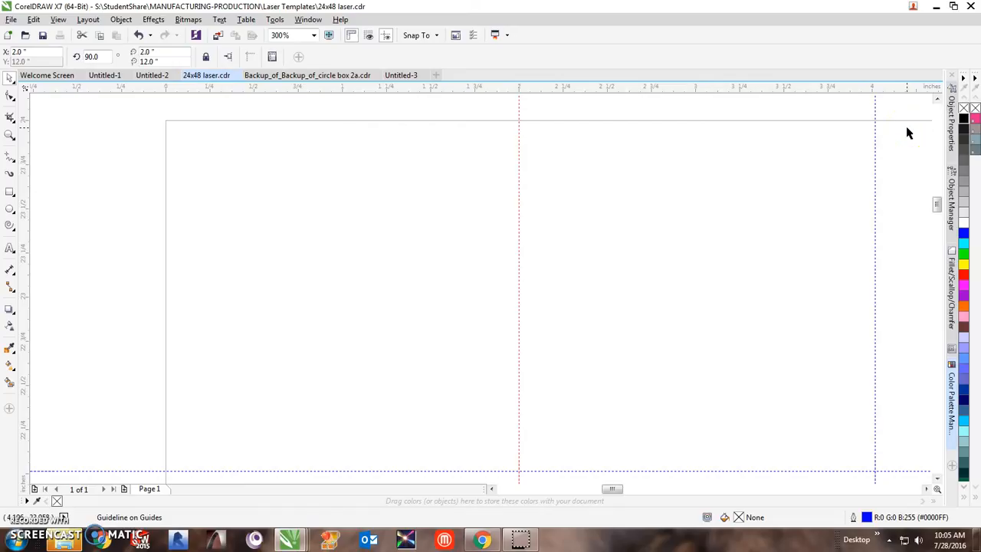
scroll(733, 201, down, 2)
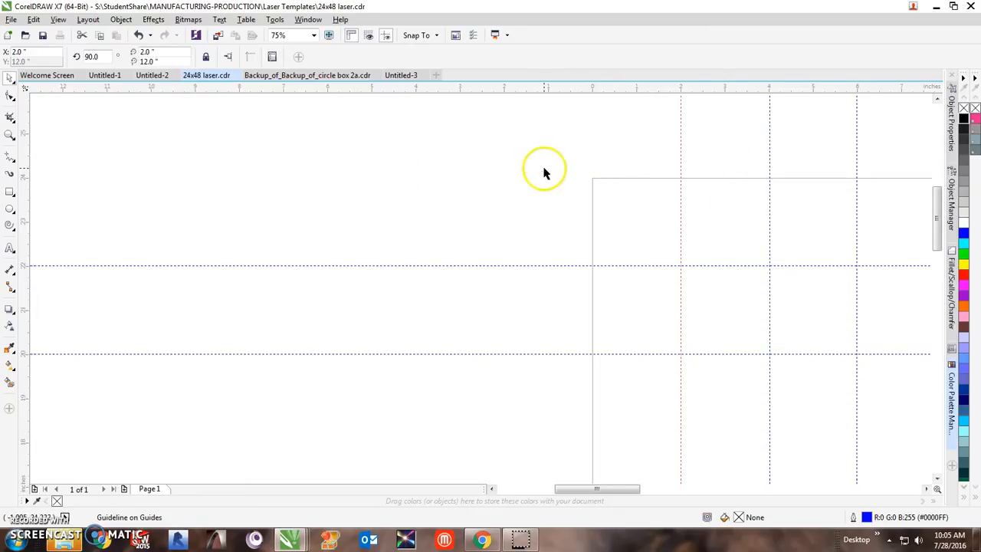
scroll(543, 171, down, 5)
scroll(598, 183, up, 4)
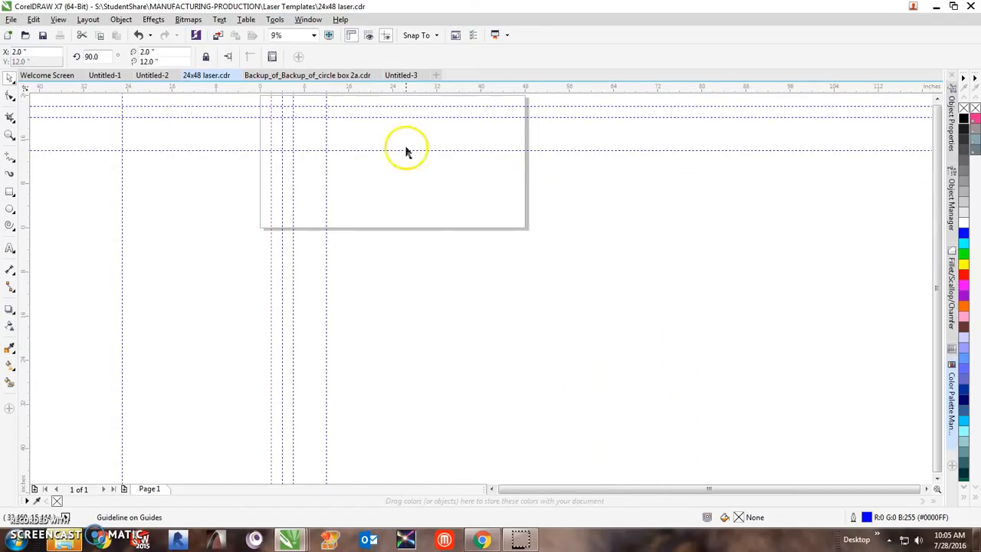
scroll(374, 156, down, 2)
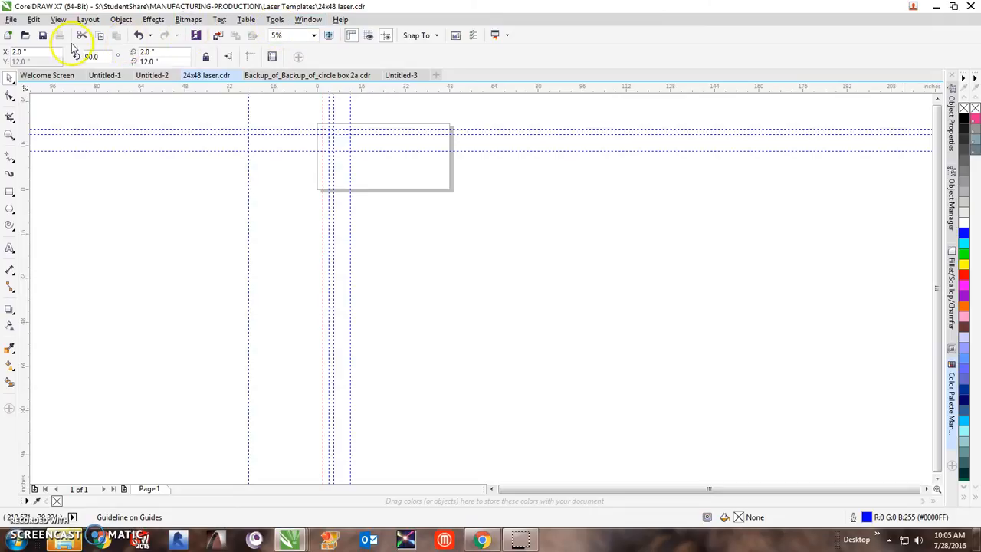
scroll(337, 135, up, 4)
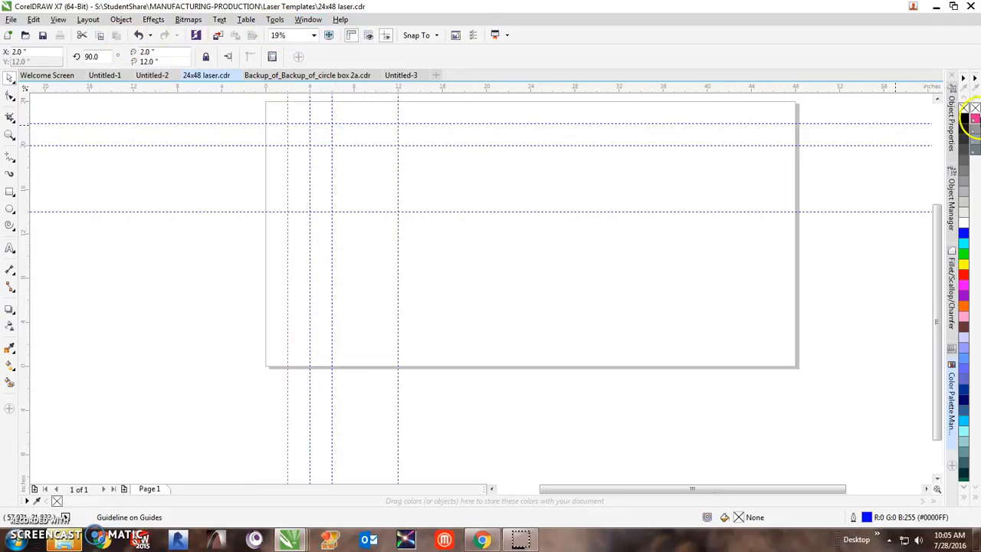
click(937, 100)
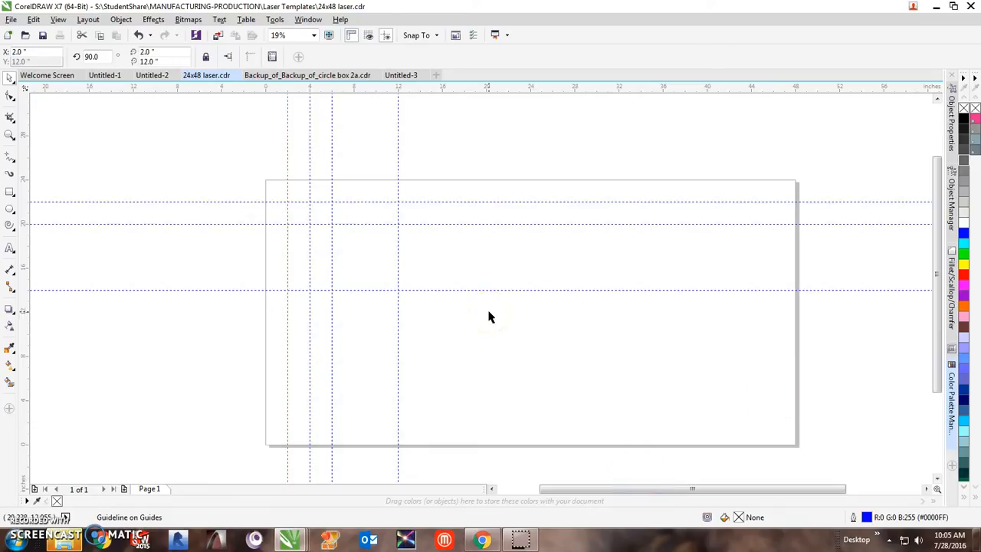
drag(490, 317, 234, 175)
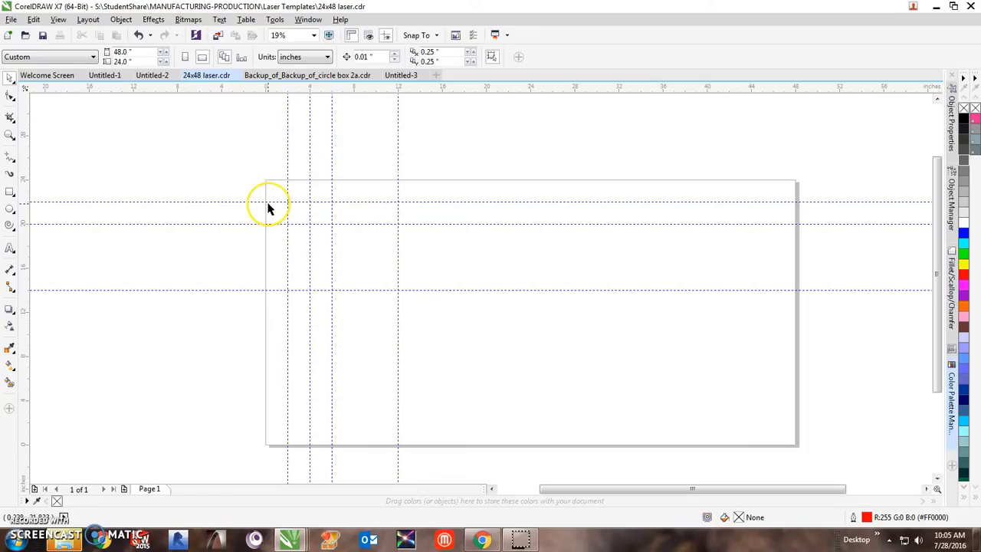
click(237, 177)
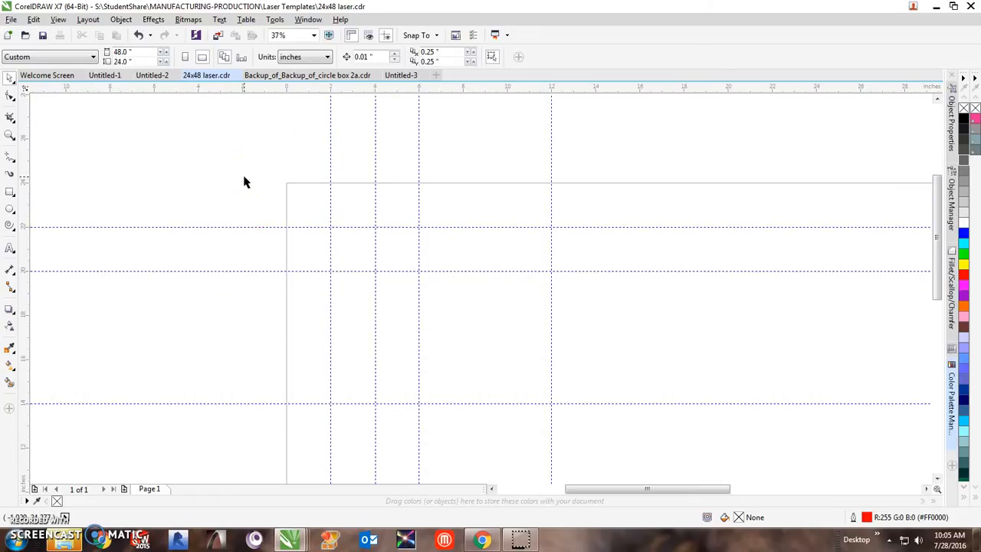
scroll(291, 232, down, 2)
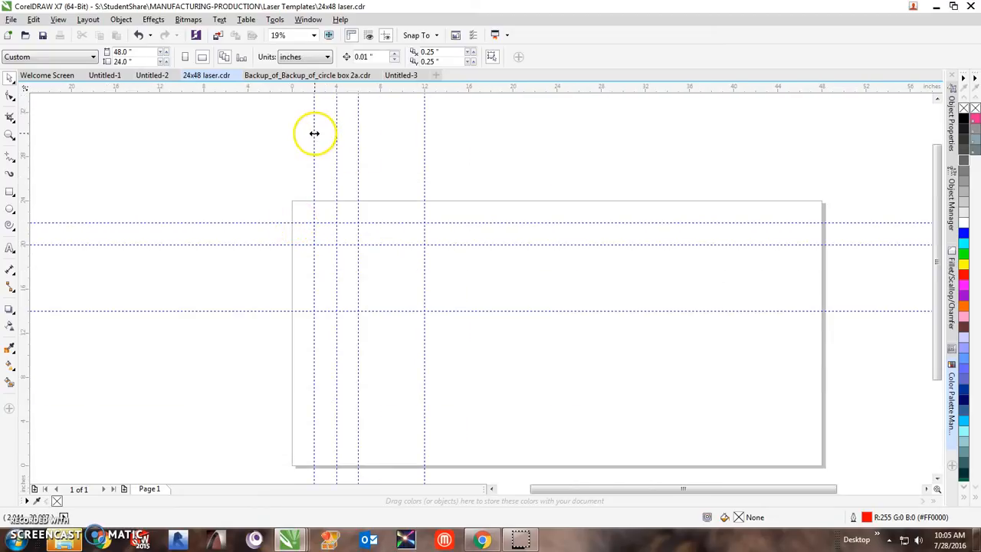
Clear the vertical guidelines at 2, 4, 6 and 12 inches from the page by moving them back to the vertical ruler
click(314, 133)
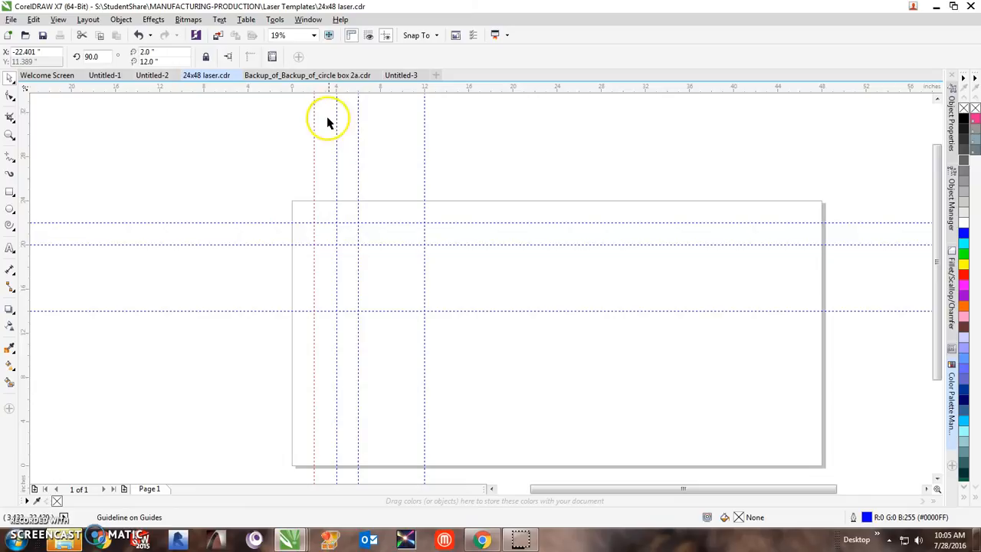
drag(314, 123, 23, 135)
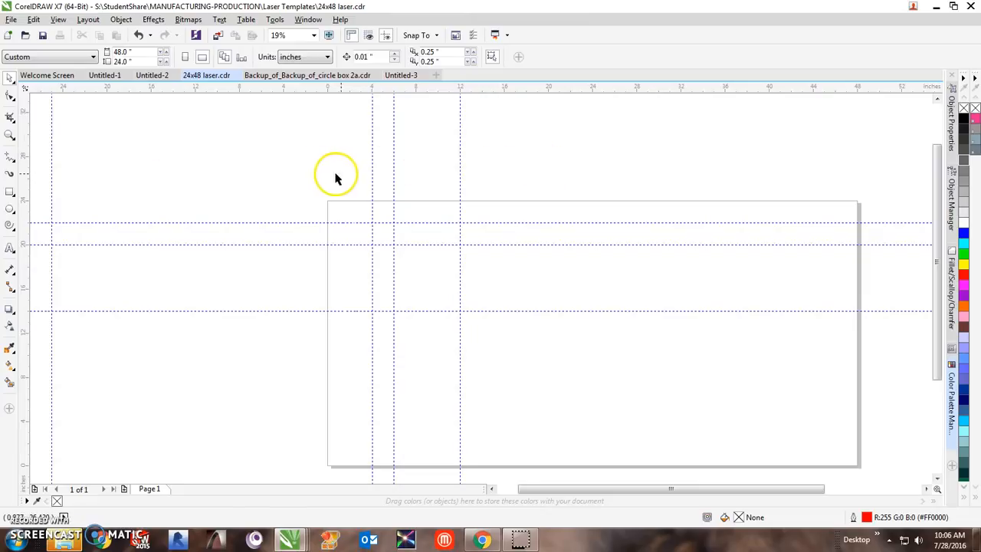
drag(370, 173, 23, 186)
drag(394, 182, 9, 189)
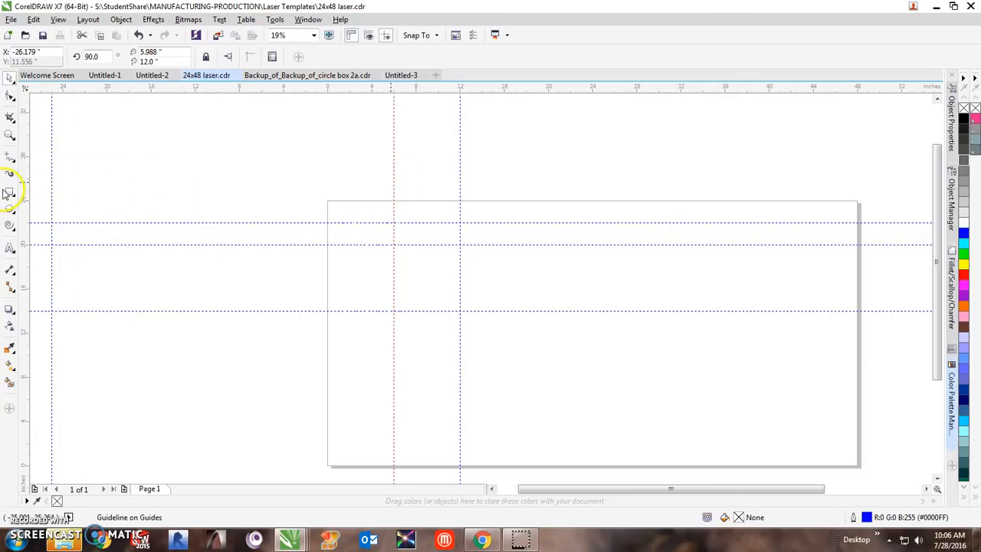
mouse_move(394, 144)
mouse_down()
mouse_move(3, 156)
mouse_move(30, 160)
mouse_up()
drag(459, 169, 23, 165)
Clear the horizontal guidelines at 22, 20 and 14 inches from the page by moving them back to the horizontal ruler
drag(480, 223, 505, 91)
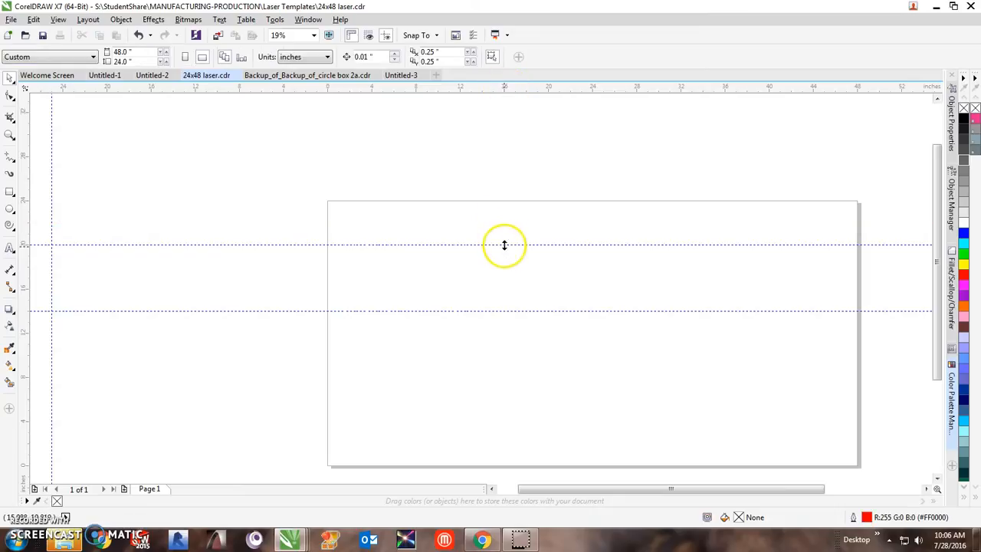
drag(503, 245, 541, 92)
drag(503, 334, 590, 91)
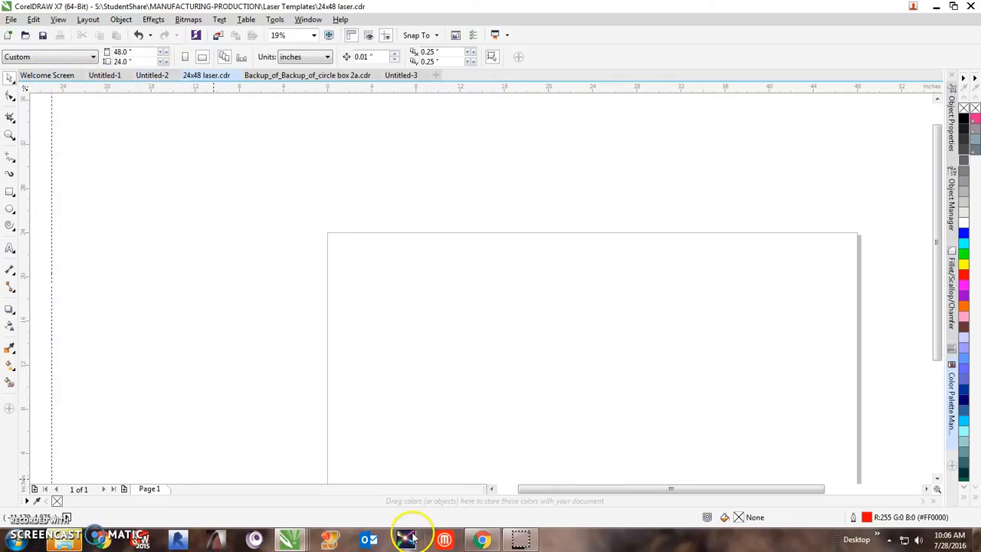
Open the removable disk (E:) in Windows Explorer and browse to the Artwork rod case folder inside Tenkara cases
click(66, 544)
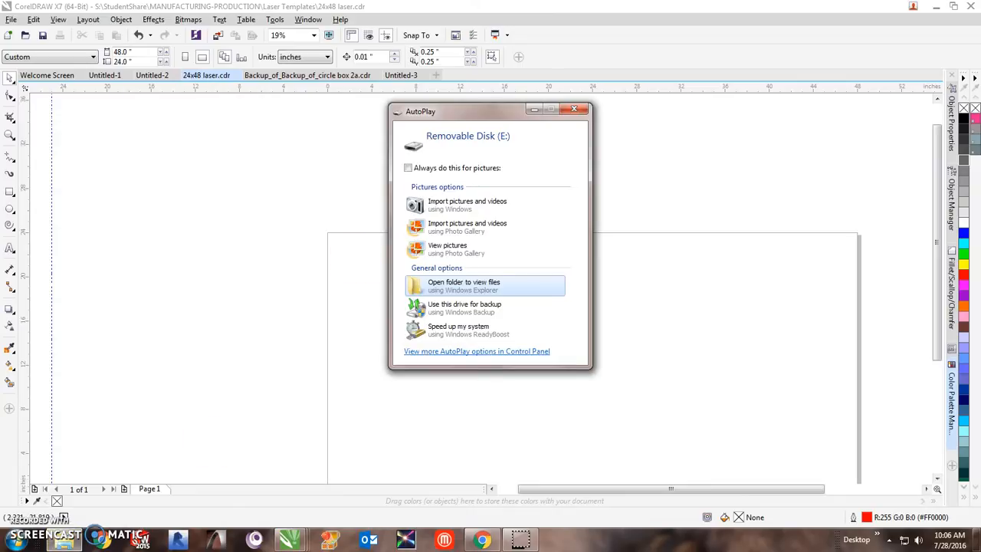
click(478, 284)
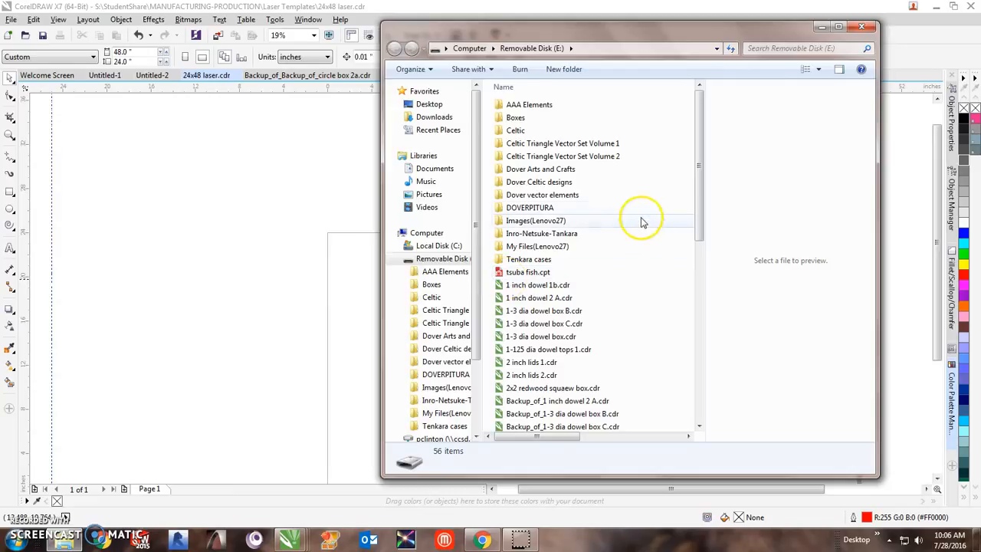
click(526, 263)
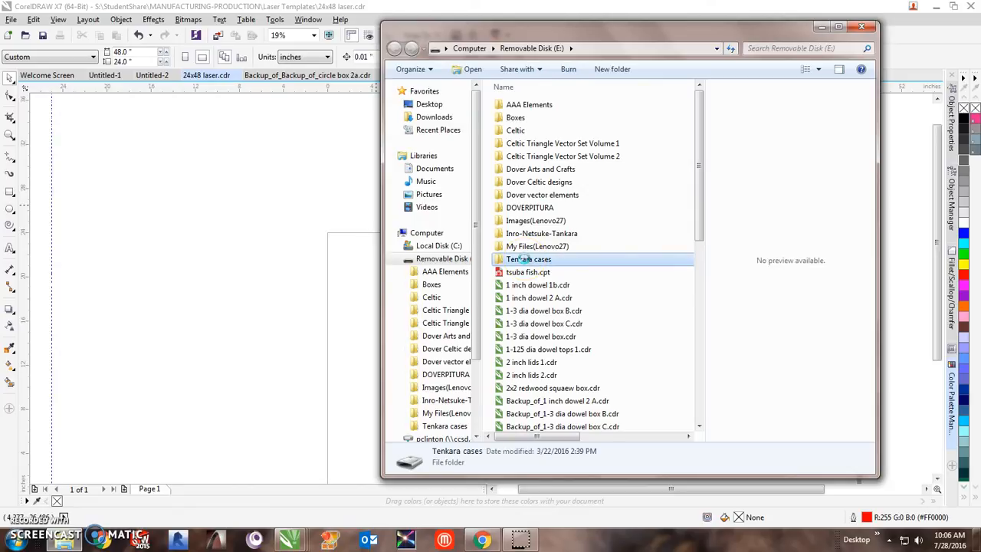
double_click(526, 260)
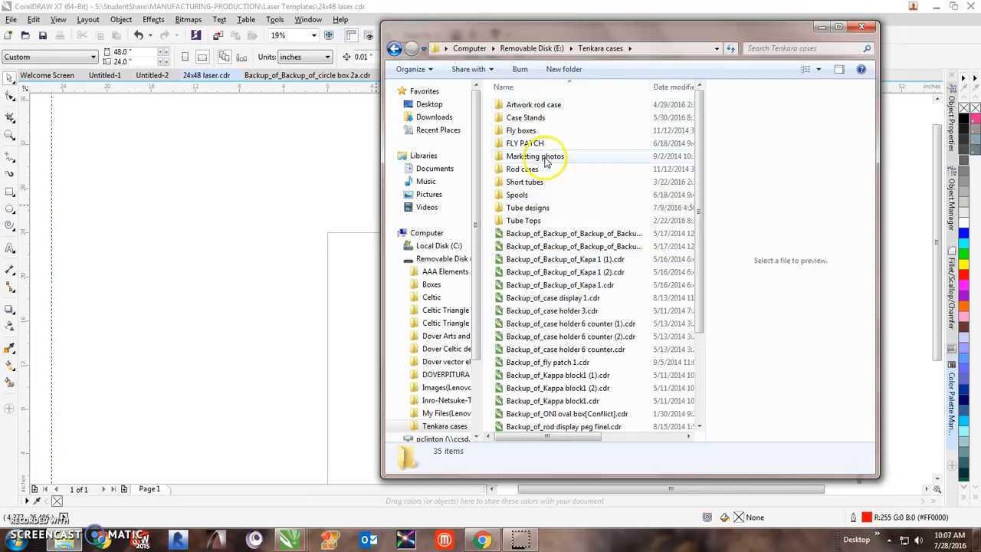
click(539, 110)
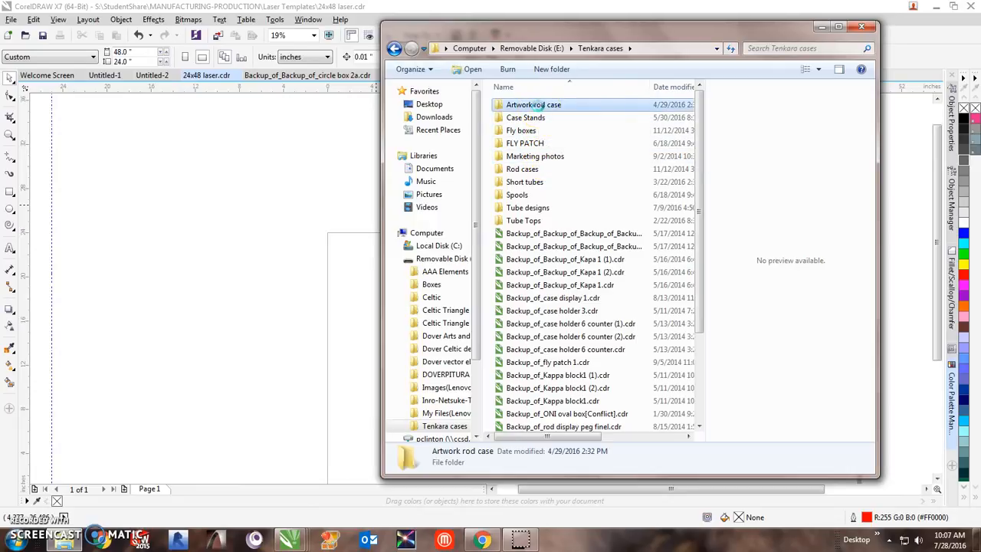
double_click(529, 105)
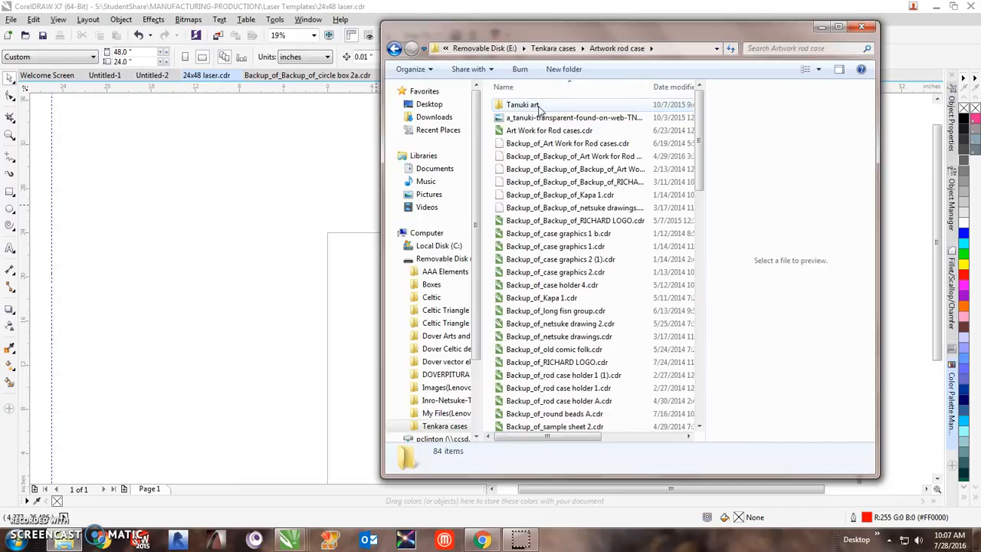
Show the folder's files as extra large icons and bring Art Work for Rod cases.cdr into the 24x48 laser.cdr drawing
click(818, 70)
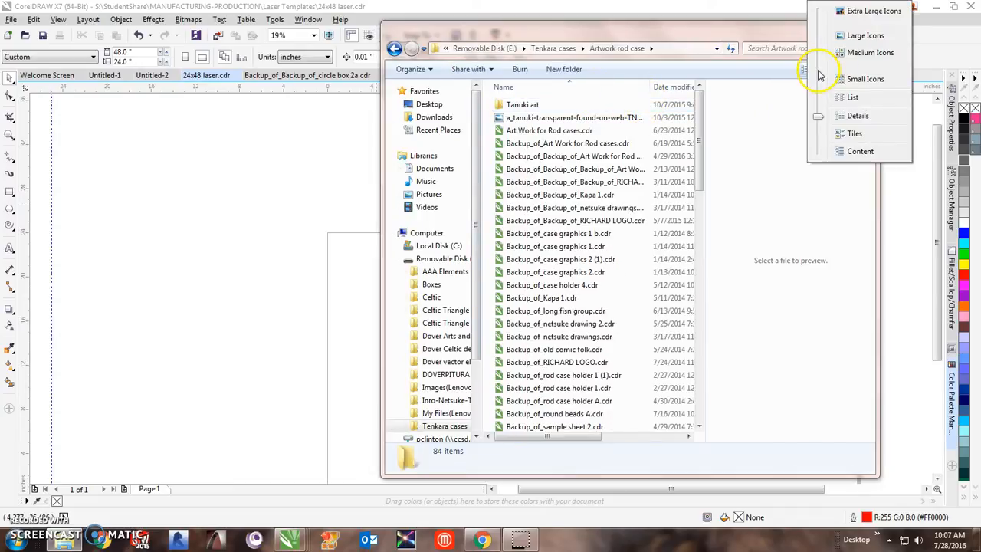
click(866, 11)
click(701, 102)
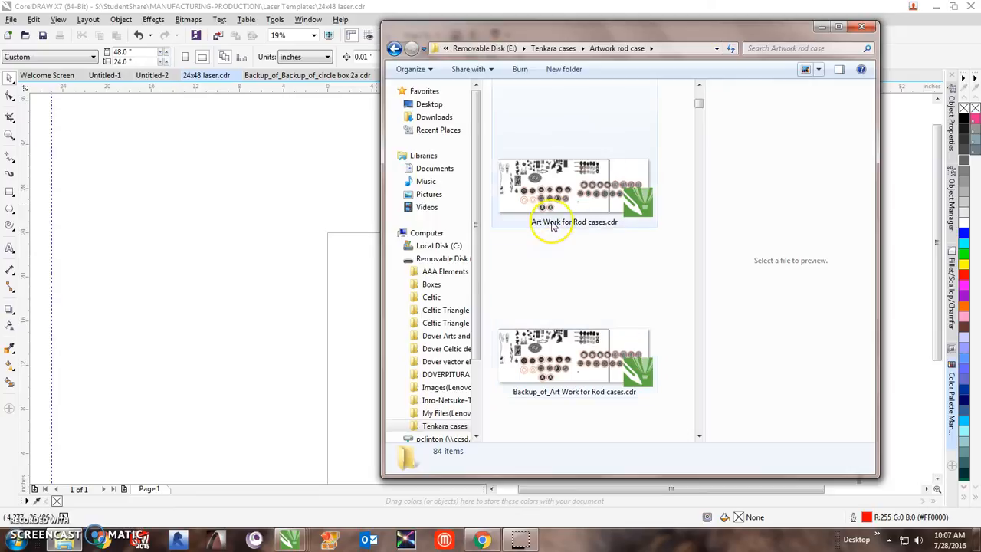
drag(579, 197, 125, 229)
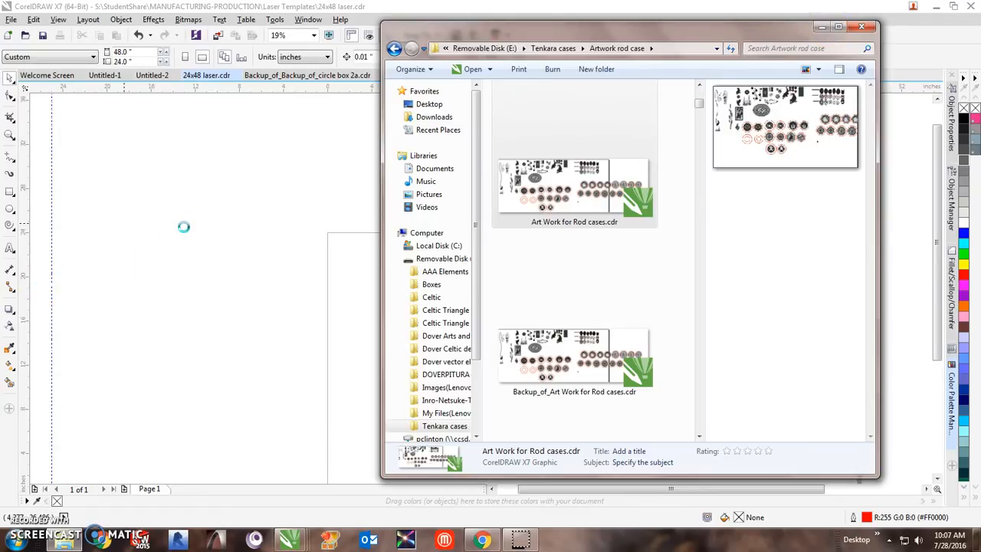
click(824, 29)
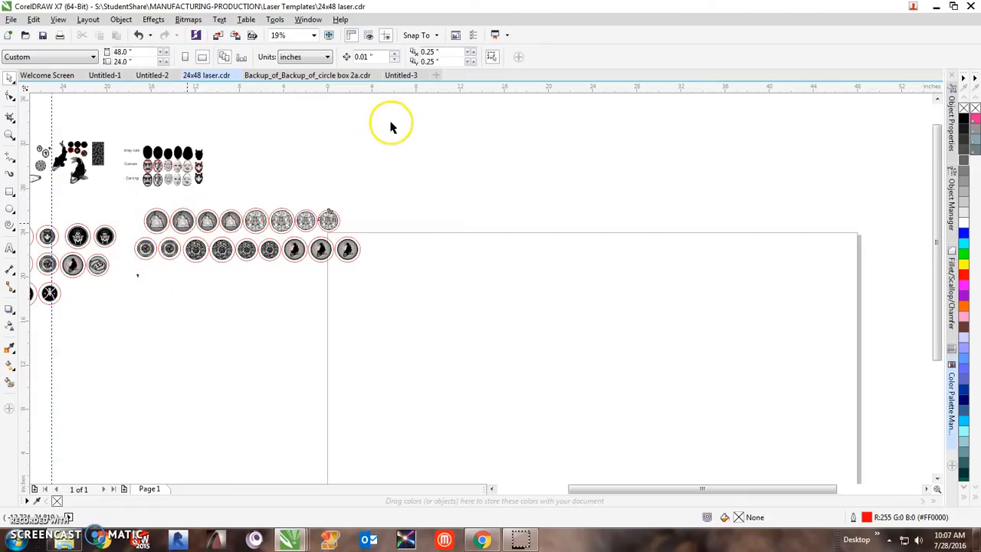
Ungroup the imported rod case artwork and move the dragonfly-patterned rectangle onto the page at about X 7.75, Y 21.12 inches
click(260, 219)
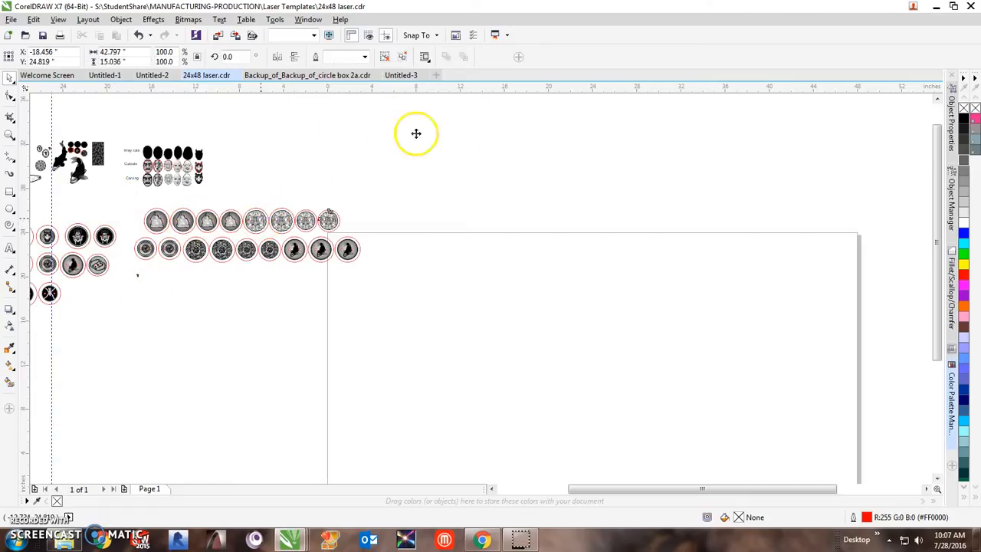
scroll(153, 248, up, 5)
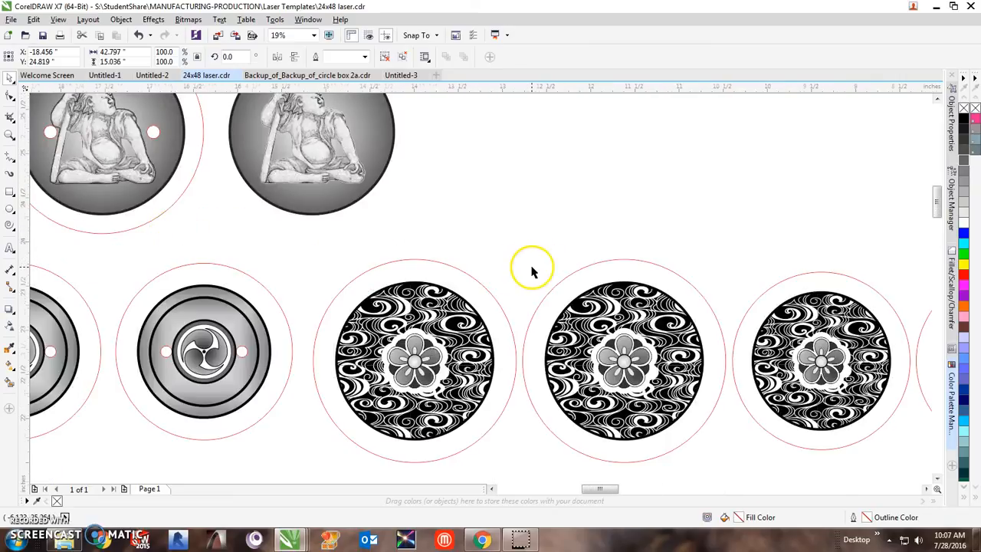
scroll(531, 267, down, 2)
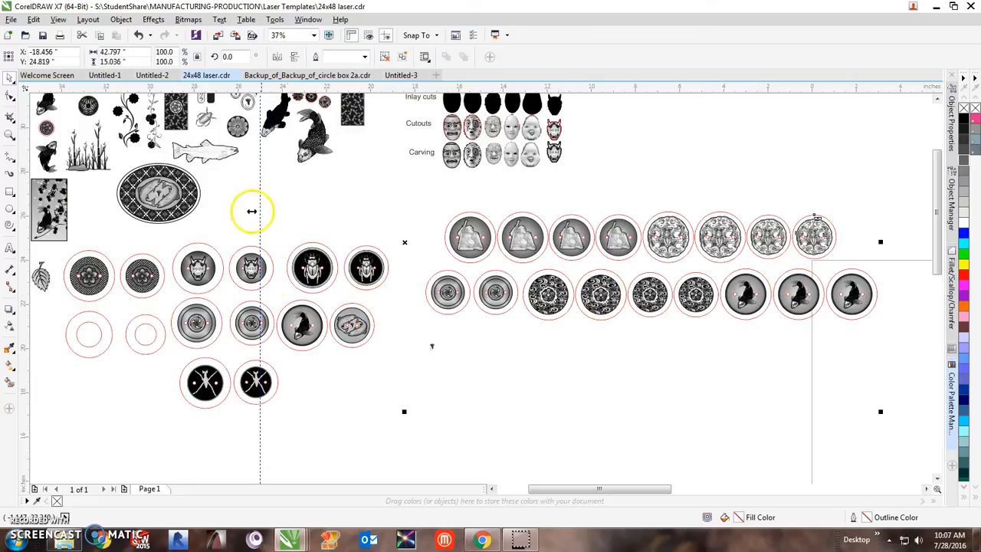
key(Delete)
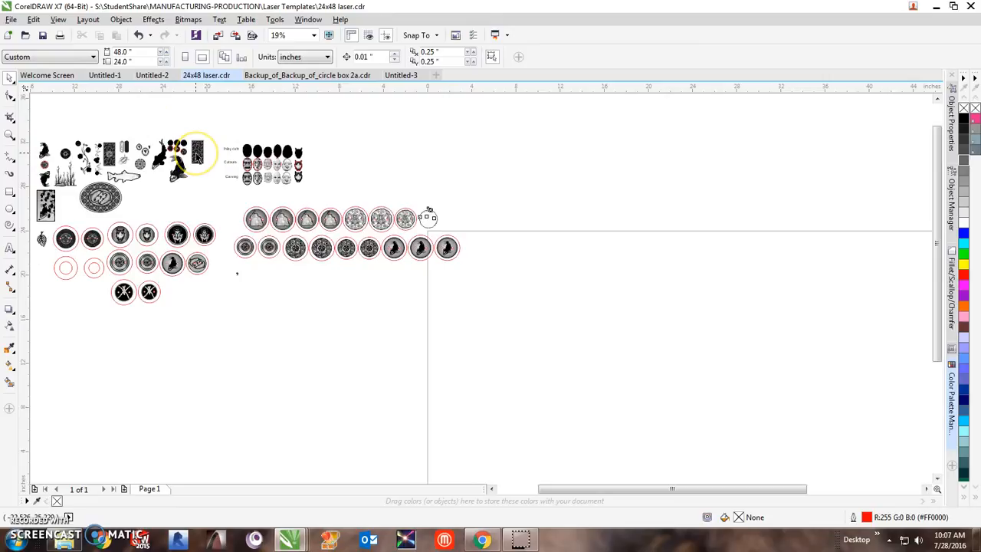
click(196, 153)
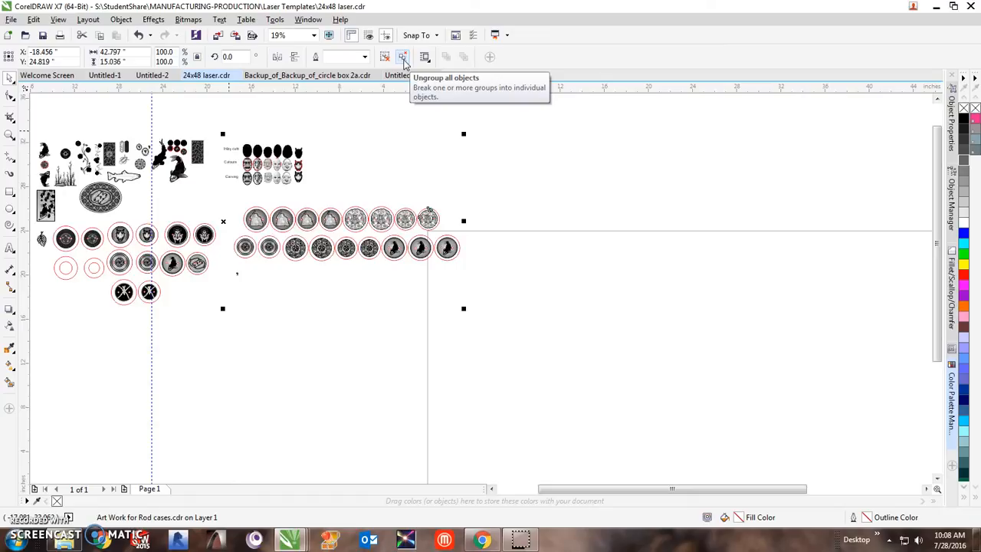
click(403, 62)
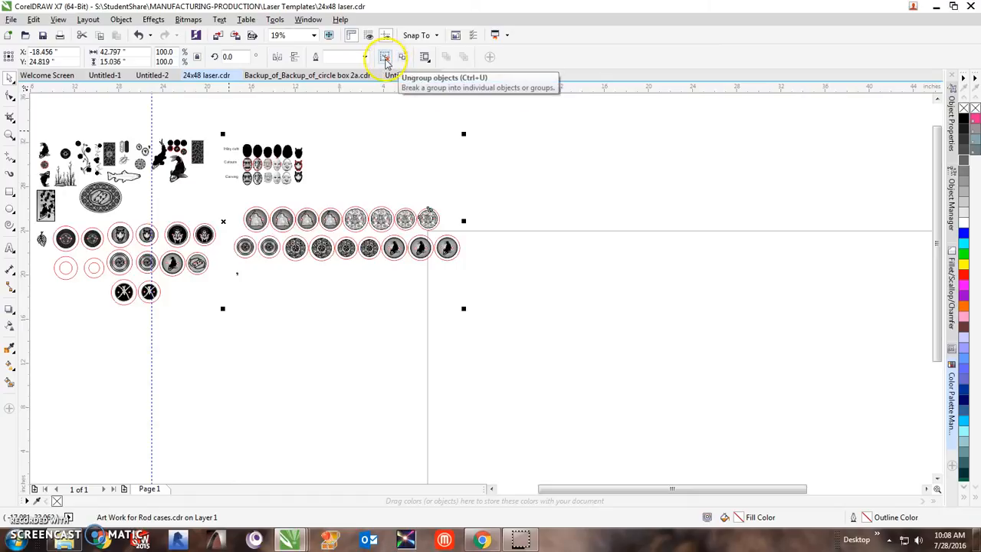
click(363, 123)
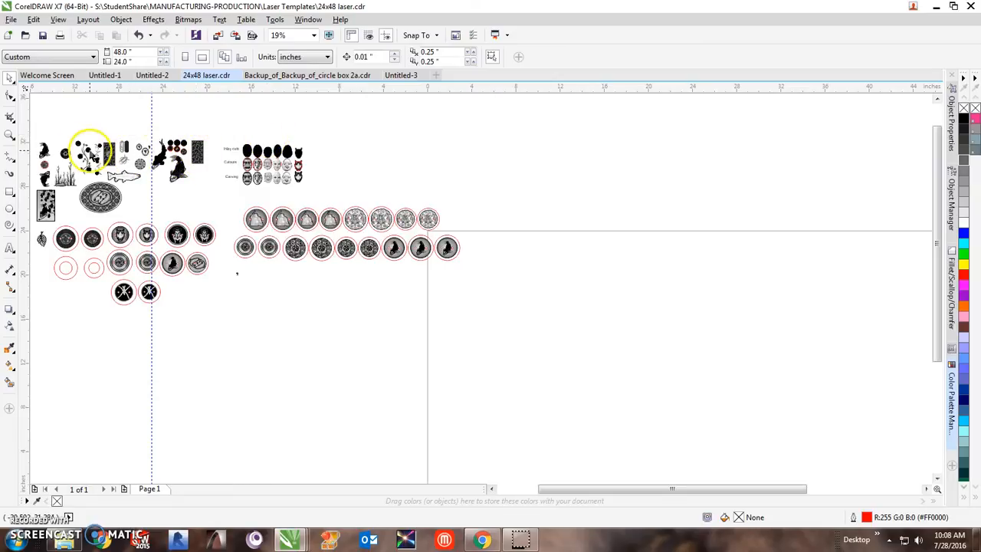
click(109, 151)
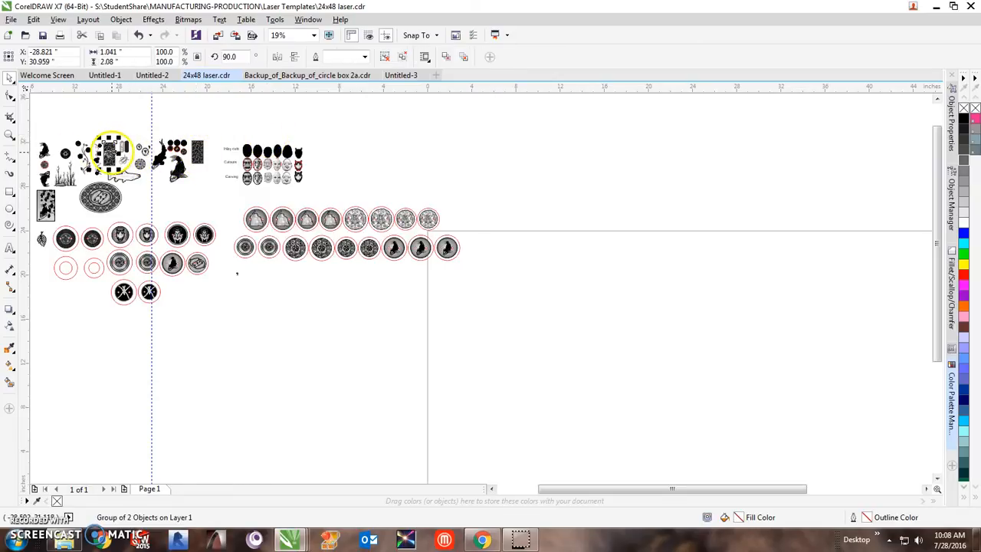
drag(110, 152, 513, 262)
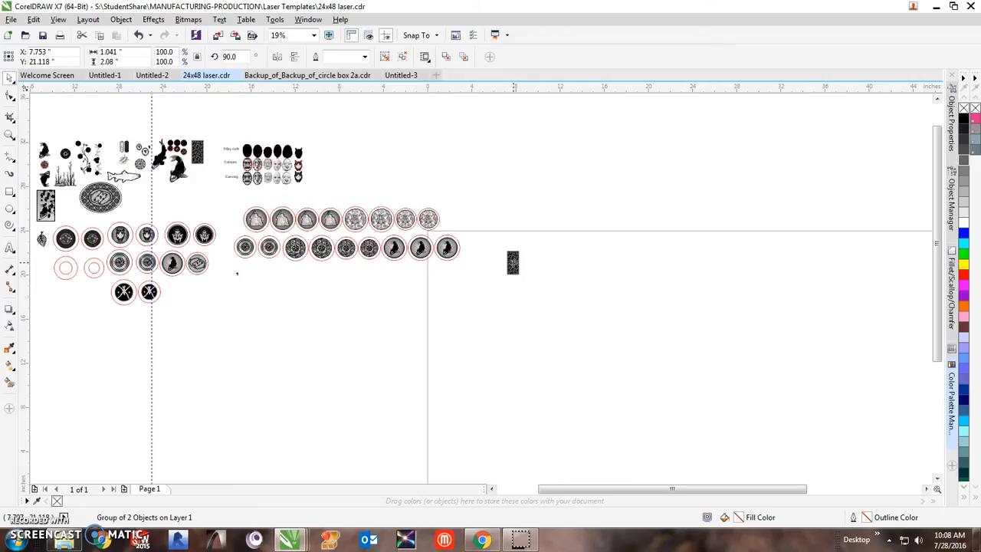
Ungroup the two rows of round designs beside the page's upper edge and deselect them
drag(478, 195, 235, 276)
key(ctrl+u)
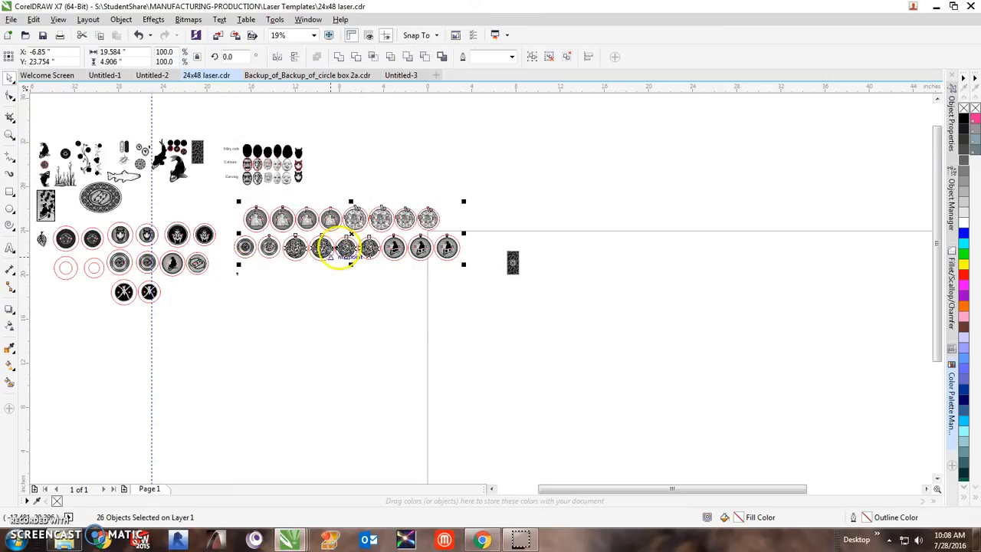
scroll(344, 245, up, 4)
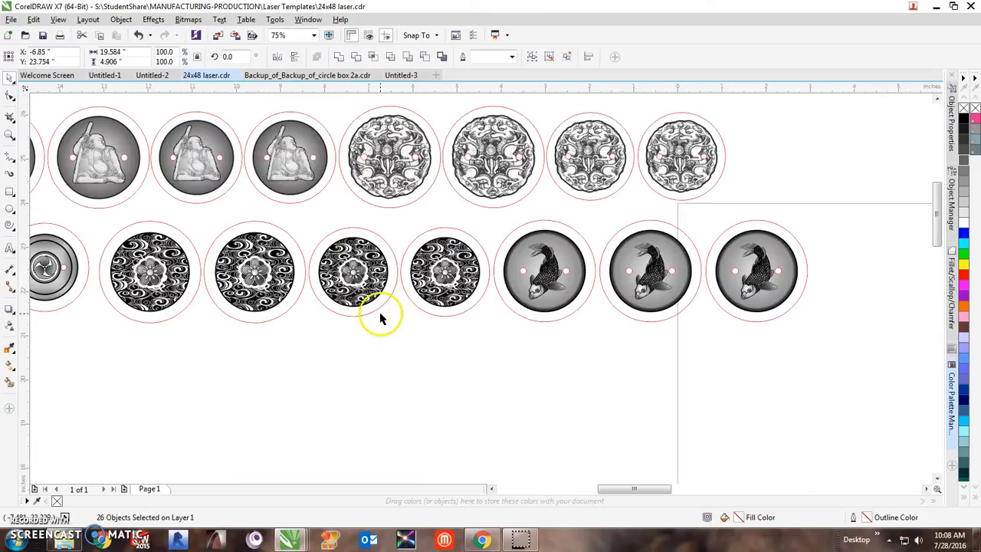
click(397, 396)
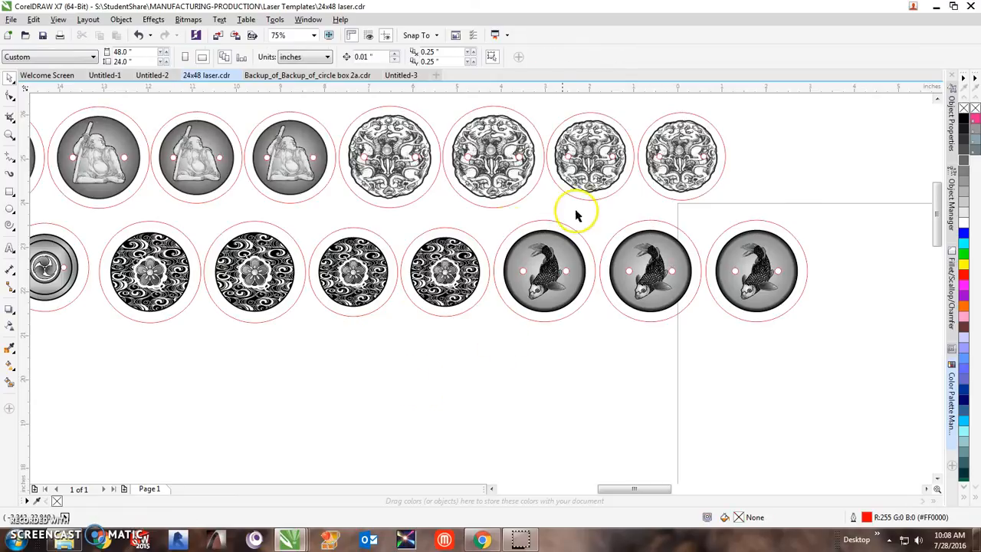
Move the rightmost small flower-and-wave disc below its row to about X -5.83, Y 19.64 inches and ungroup all its objects
click(443, 269)
drag(443, 270, 417, 394)
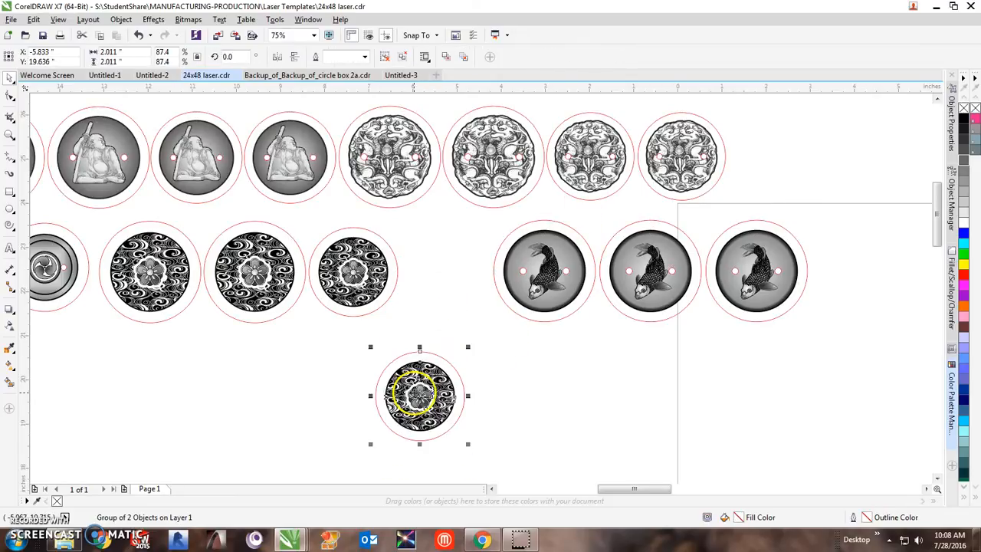
click(402, 56)
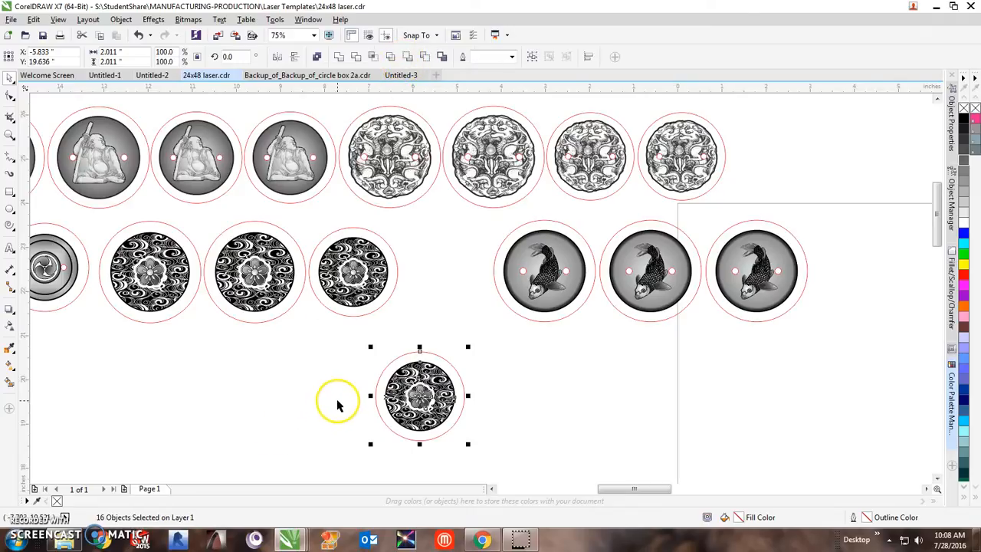
scroll(339, 401, up, 2)
click(673, 351)
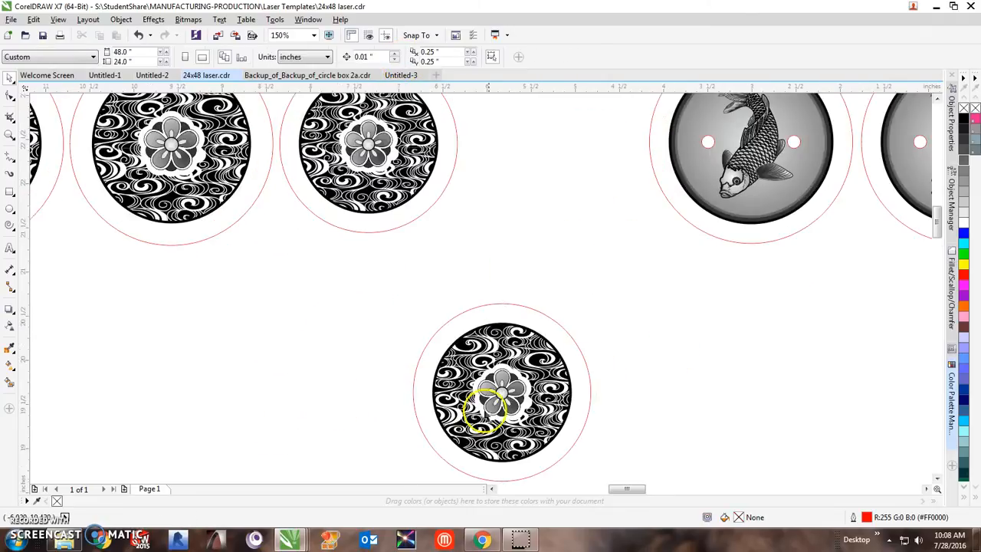
Select the disc's inner flower-and-wave artwork and move it out of the red circle to about X -8.23, Y 19.79 inches
click(501, 392)
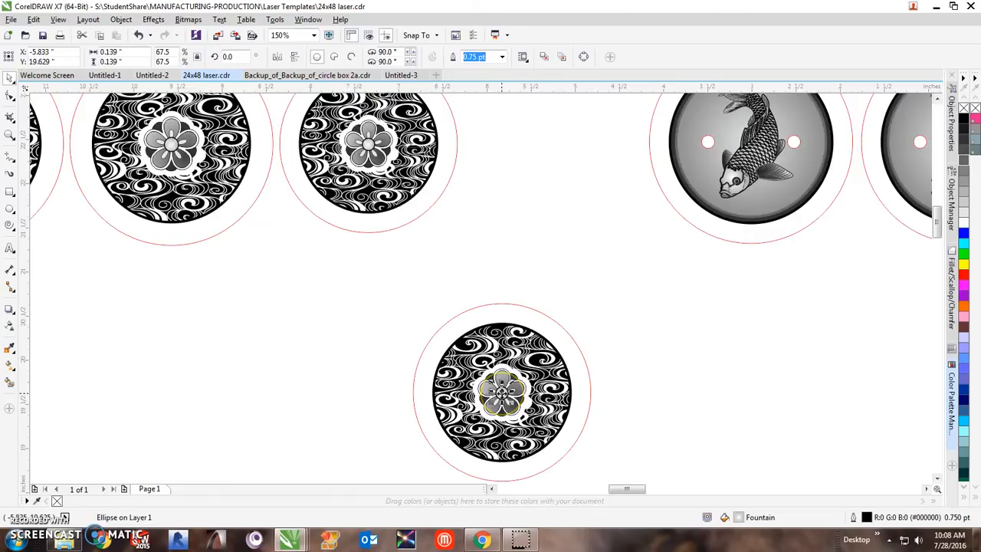
drag(643, 298, 427, 463)
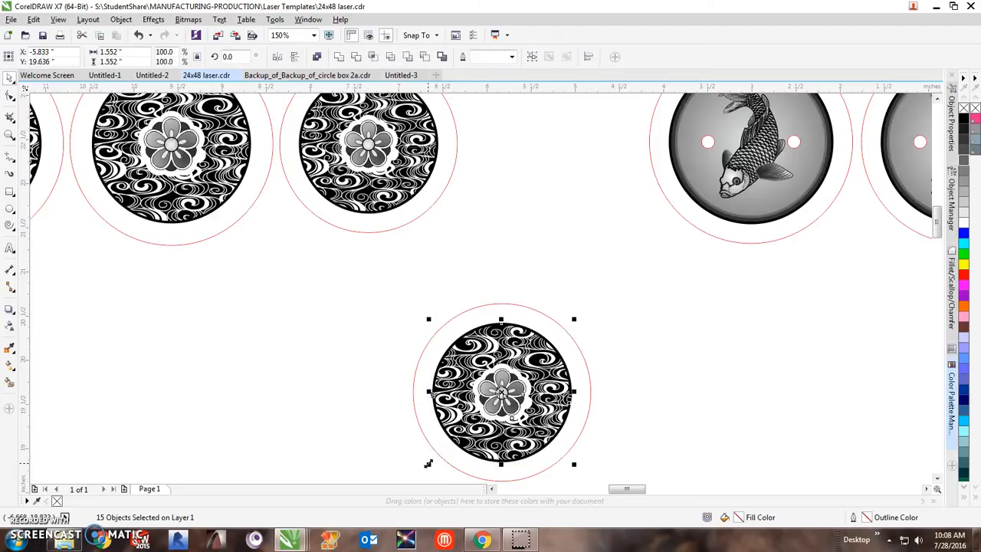
drag(502, 393, 290, 378)
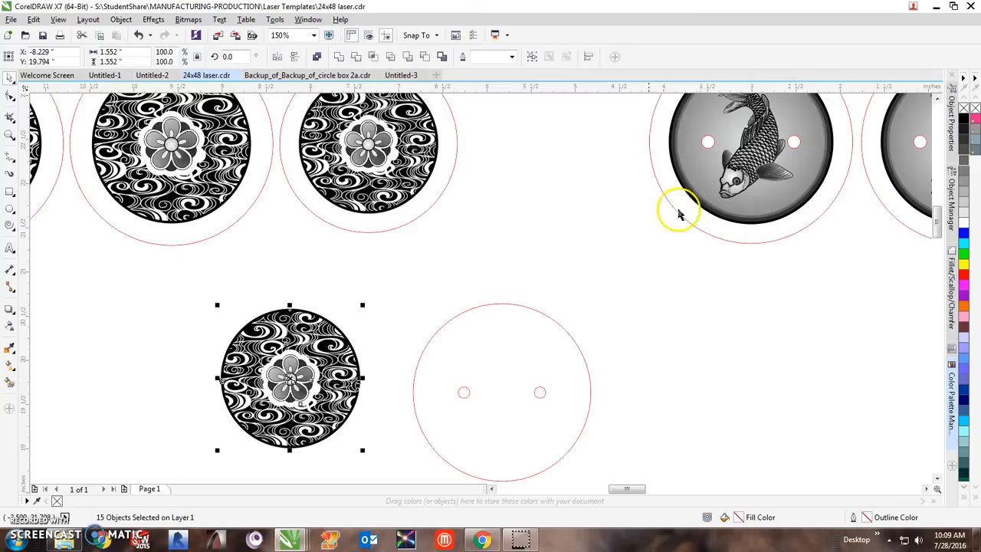
Move the grouped dragonfly-patterned rectangle toward the koi discs, to about X 4.92, Y 20.54 inches
scroll(609, 266, down, 5)
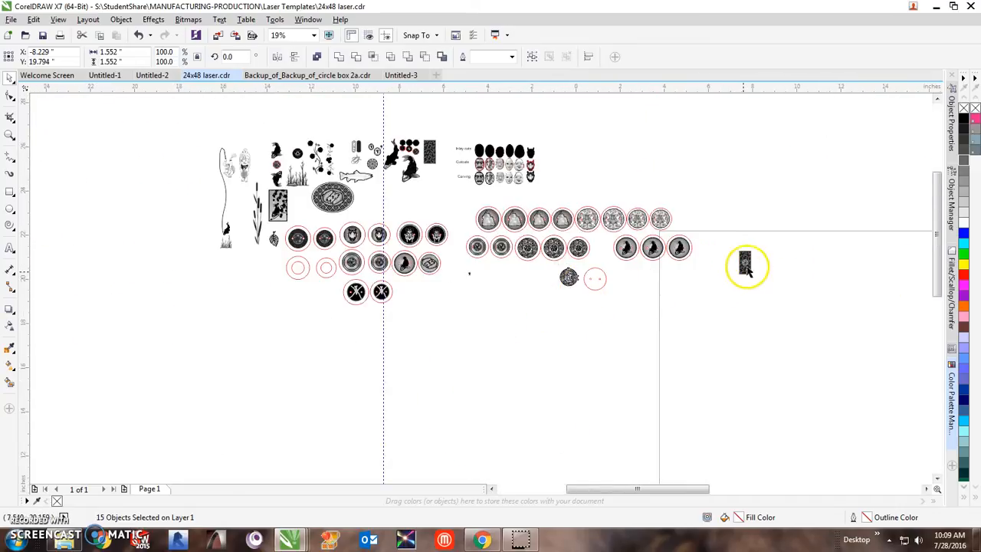
scroll(744, 264, up, 5)
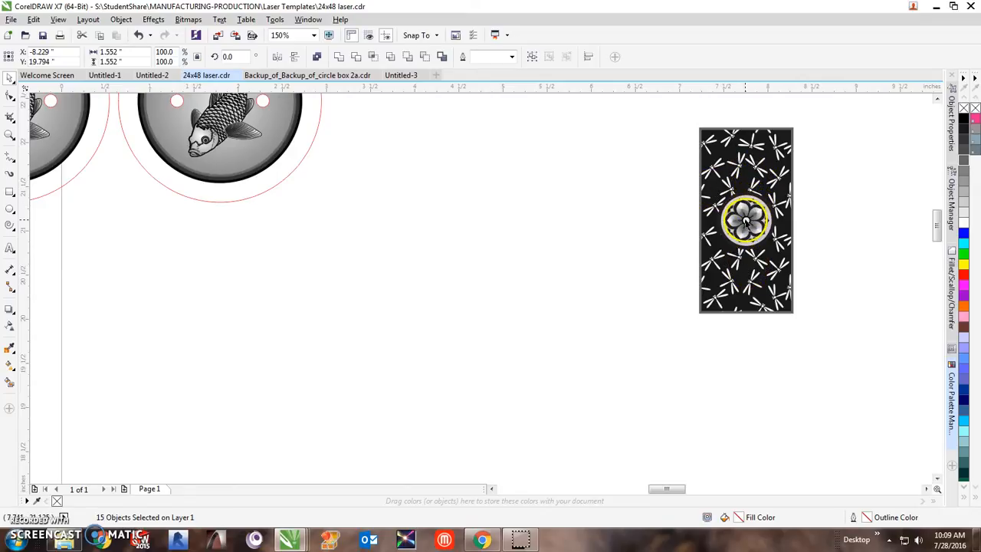
click(746, 221)
drag(747, 220, 496, 270)
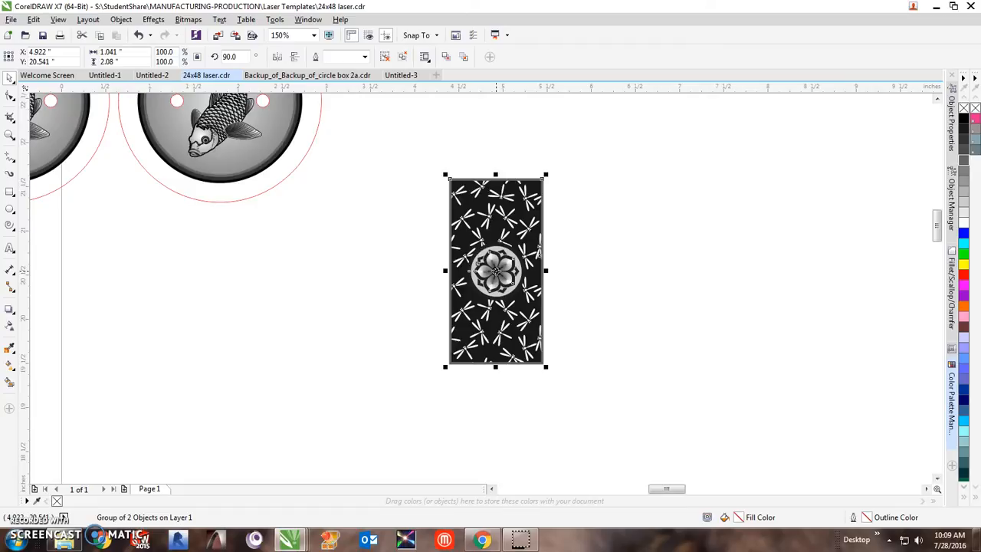
Select the three koi discs overlapping the page edge and move them off the page to about X -4.44, Y 22.83 inches
scroll(496, 271, down, 1)
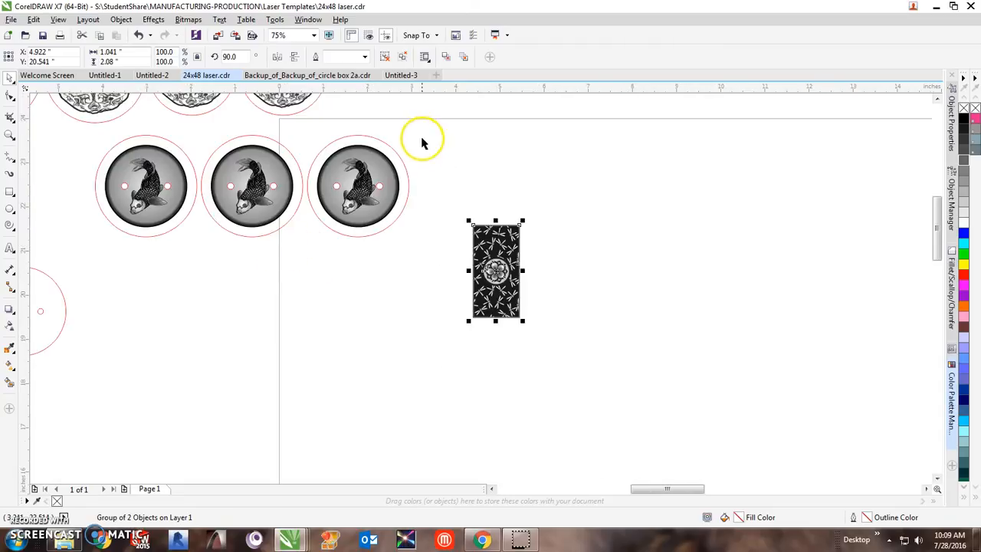
drag(427, 130, 83, 256)
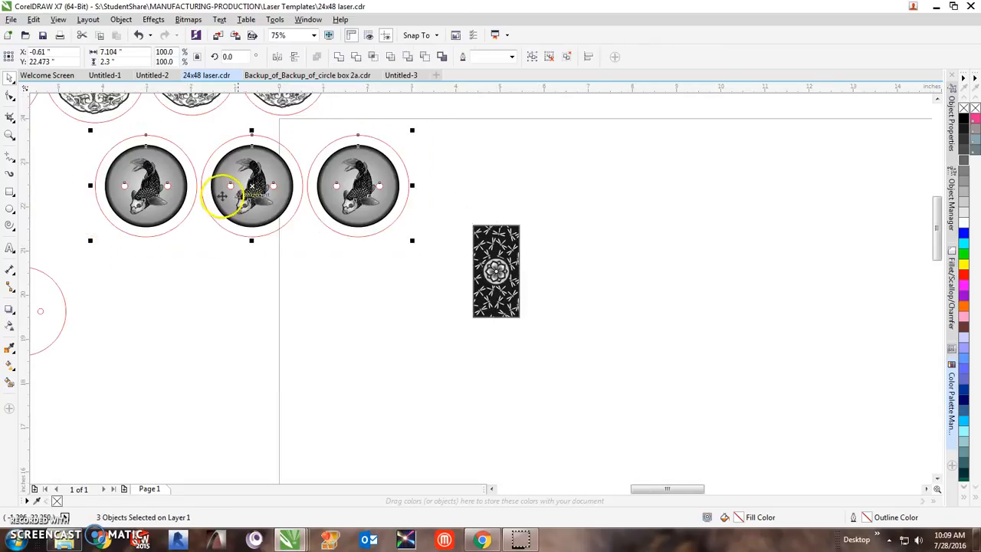
drag(251, 186, 82, 169)
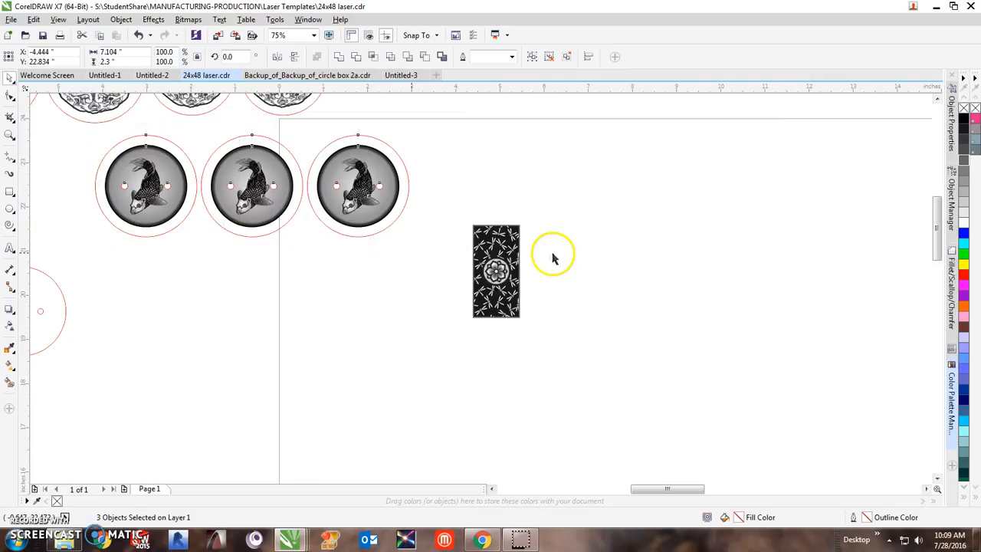
Move the dragonfly rectangle into the page's upper-left corner at about X 0.96, Y 22.72 inches and place a copy beside it at X 2.25
click(483, 272)
drag(492, 267, 320, 173)
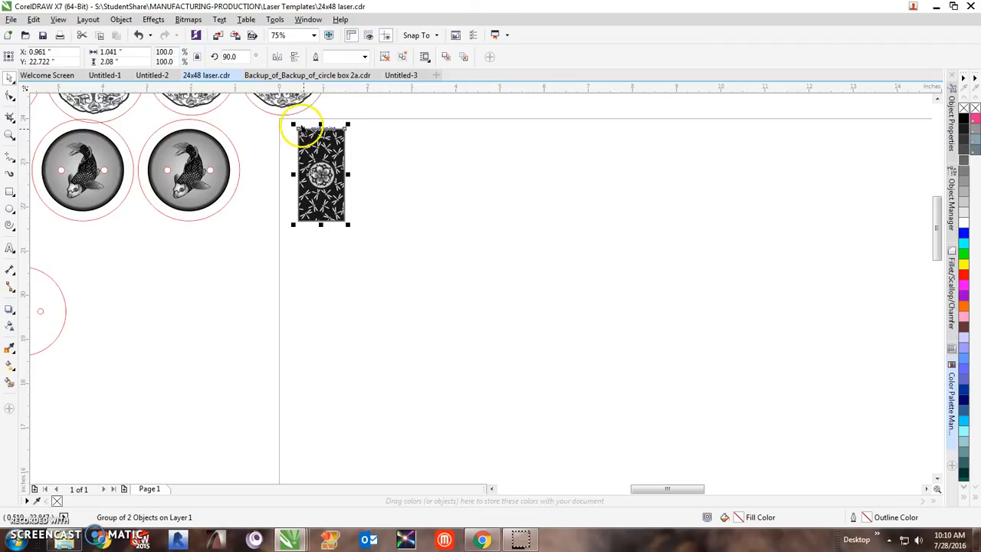
drag(321, 177, 377, 191)
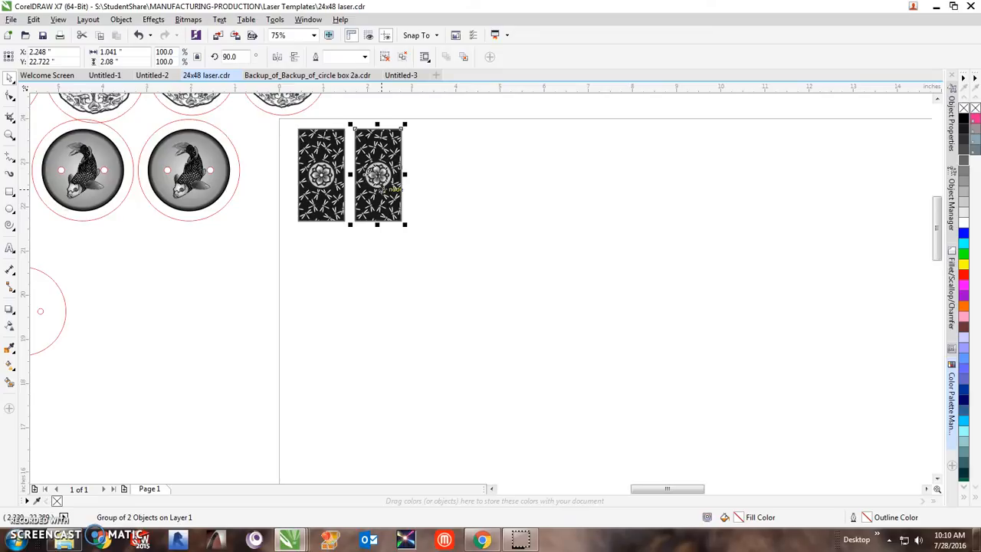
scroll(360, 158, down, 1)
scroll(368, 159, down, 1)
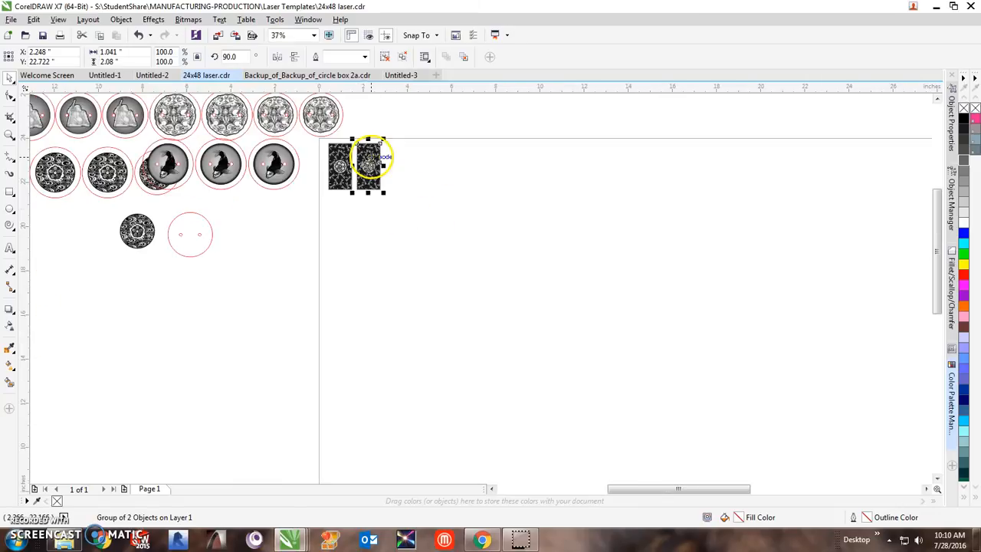
scroll(376, 145, up, 1)
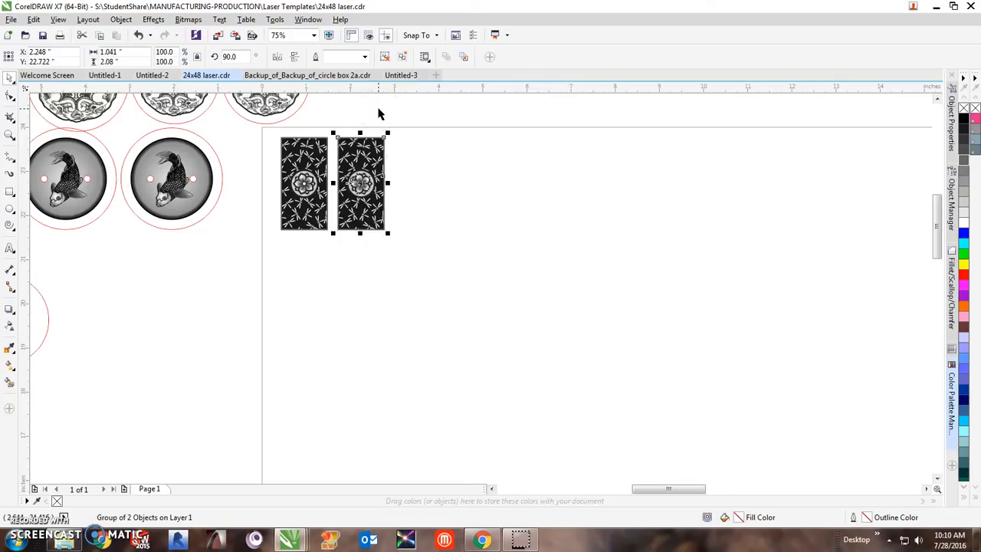
Repeat the rectangle duplication at the same spacing until the row holds eleven copies, ending at about X 13.83 inches
key(ctrl+r)
key(ctrl+r)
key(ctrl+r)
key(ctrl+r)
key(ctrl+r)
key(ctrl+r)
key(ctrl+r)
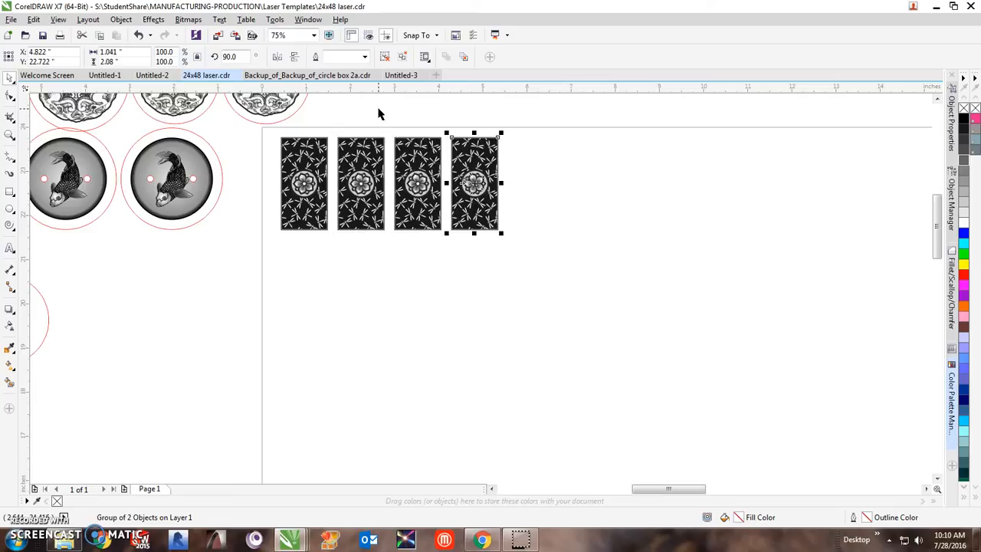
click(378, 92)
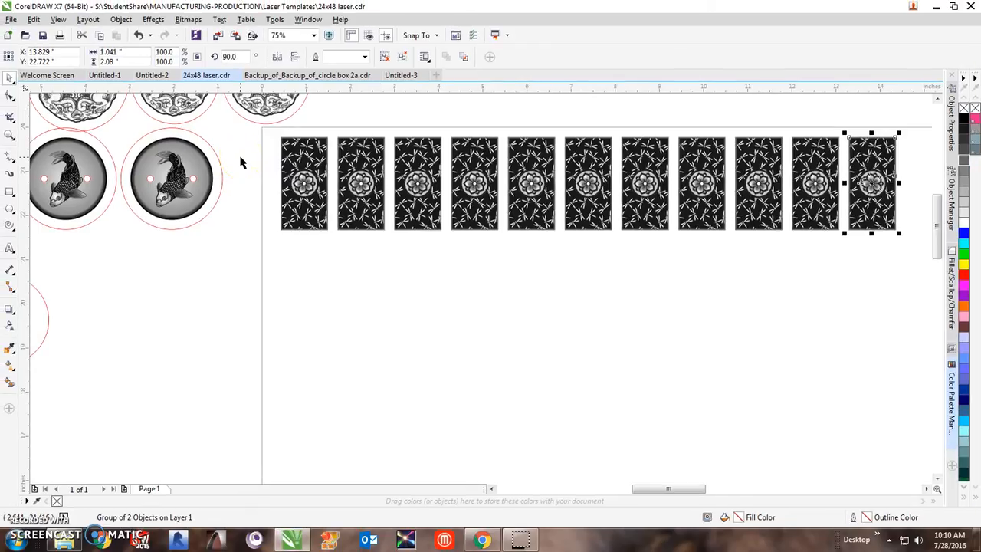
Select the whole row of eleven rectangles and place a copy directly beneath it at about Y 20.46 inches
click(238, 145)
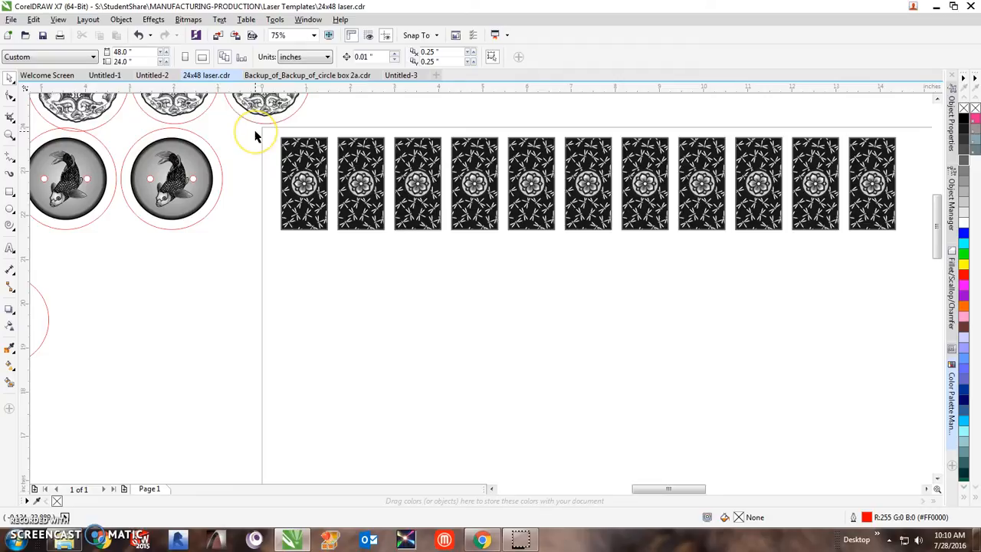
drag(256, 133, 915, 244)
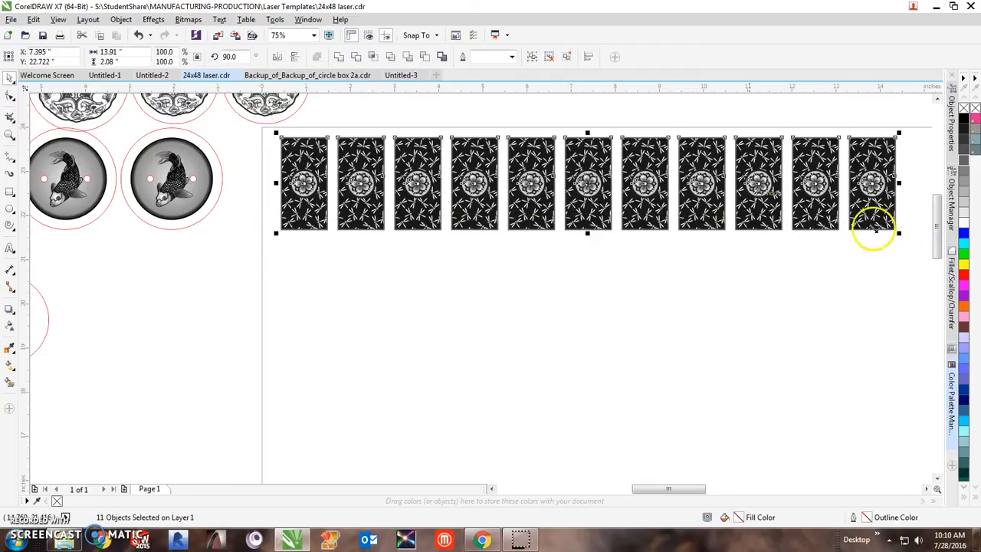
click(588, 184)
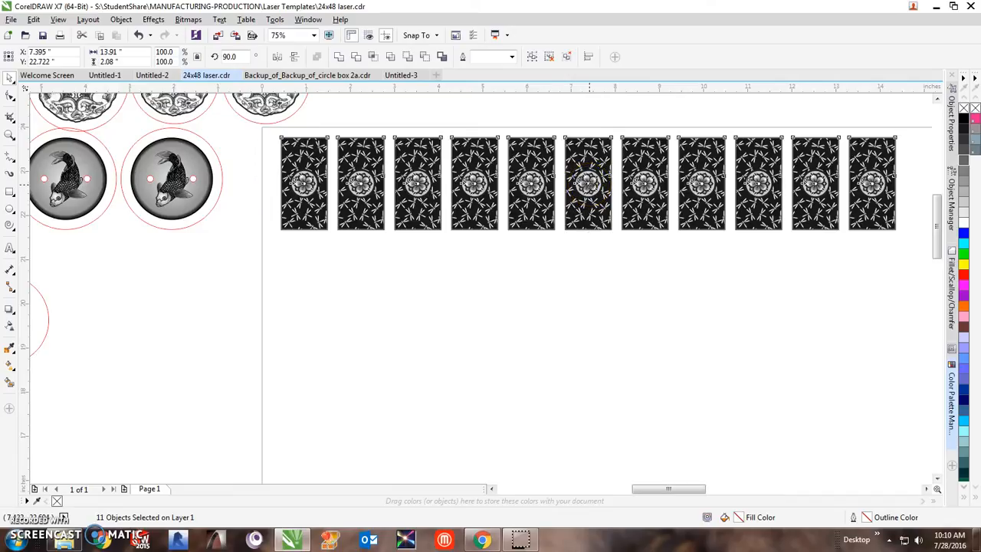
drag(587, 184, 589, 285)
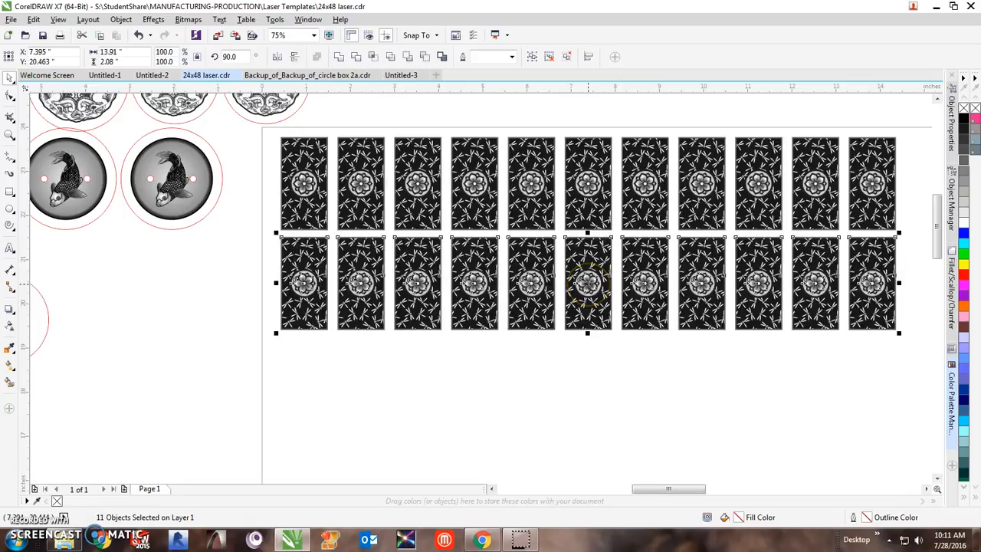
Repeat the row duplication down the page at the same spacing until the last row sits at about Y 9.17 inches
key(ctrl+r)
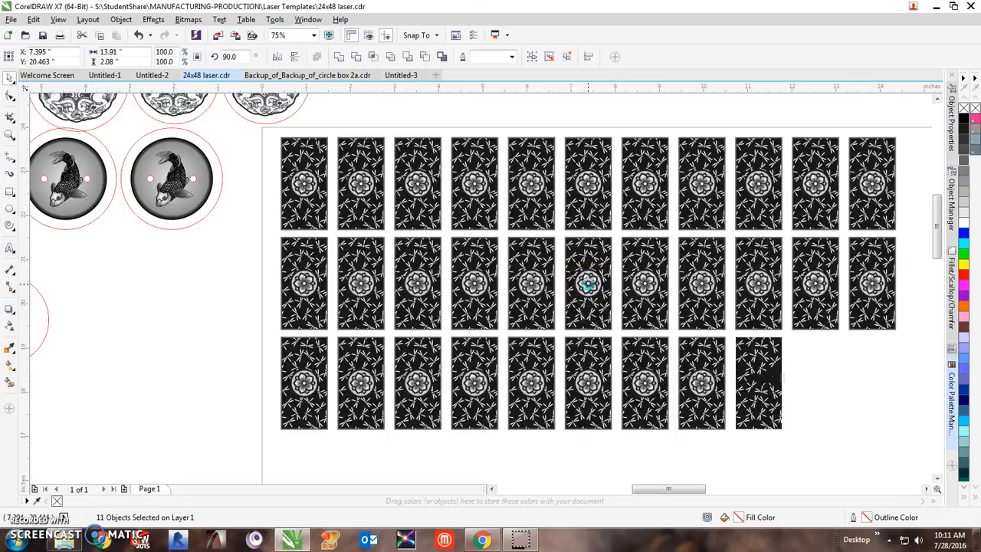
key(ctrl+r)
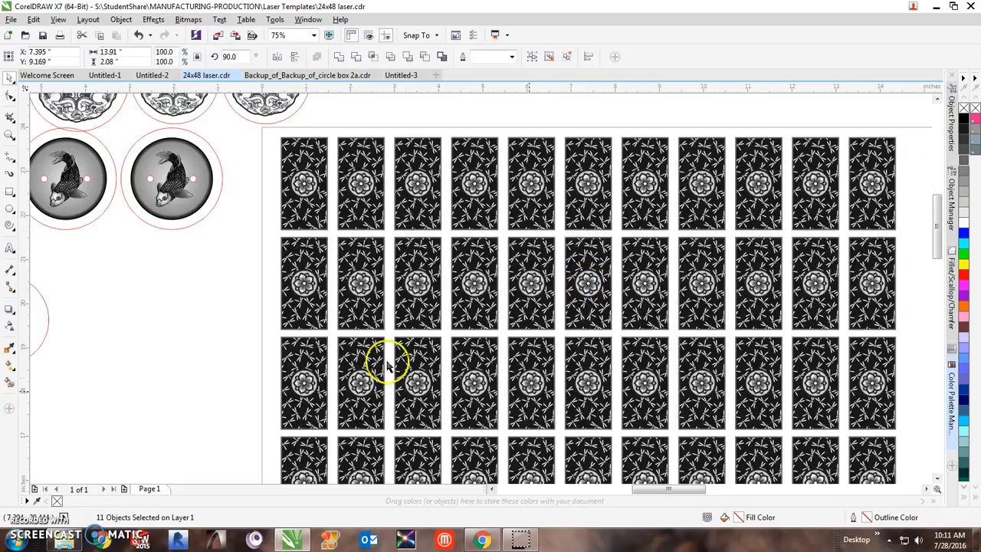
scroll(182, 378, down, 3)
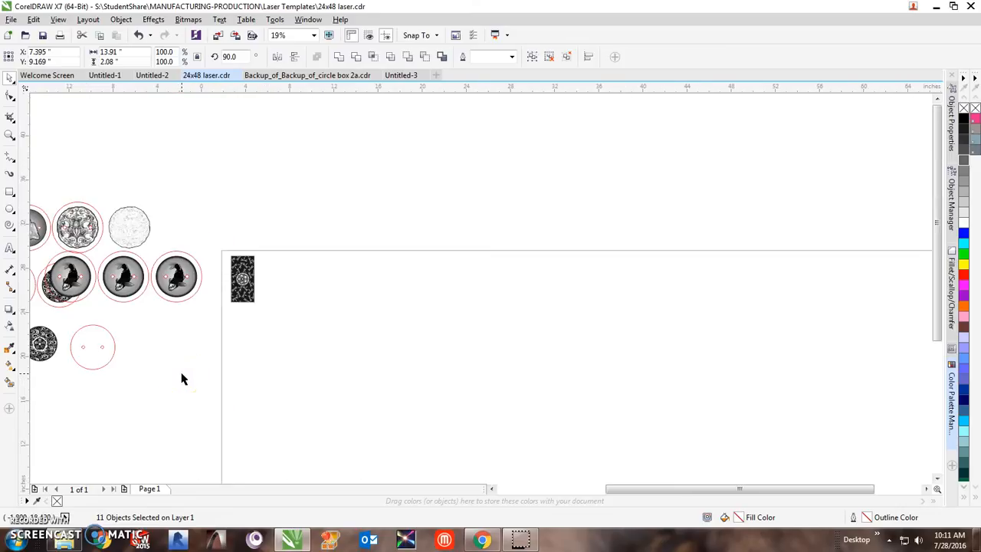
scroll(181, 378, up, 2)
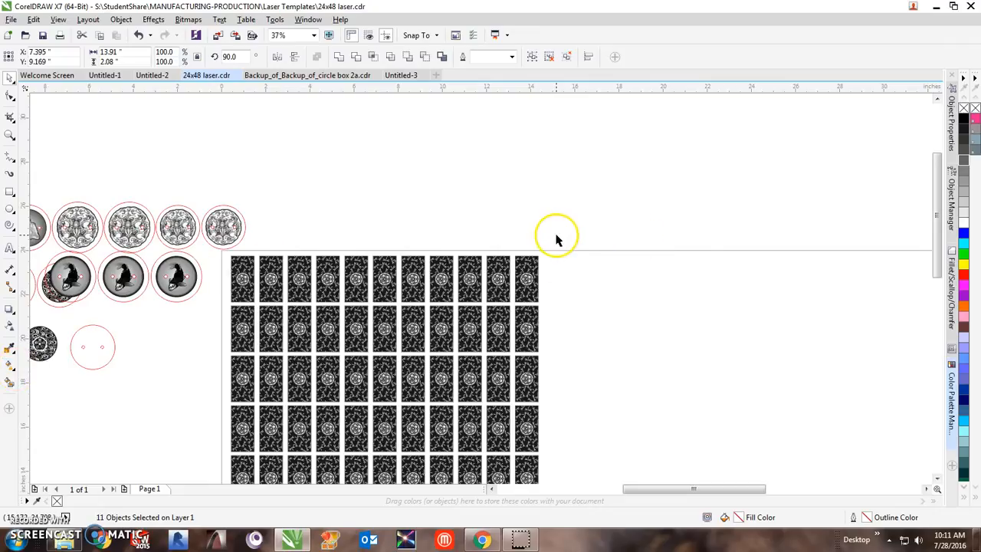
Select the full grid of dragonfly rectangles on the page and delete it
drag(557, 240, 707, 354)
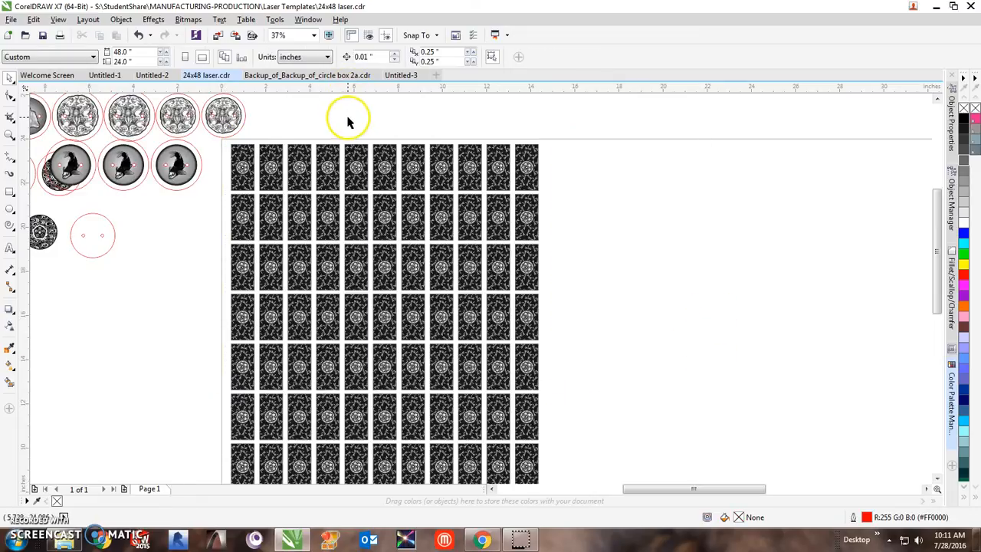
drag(218, 146, 578, 466)
key(Delete)
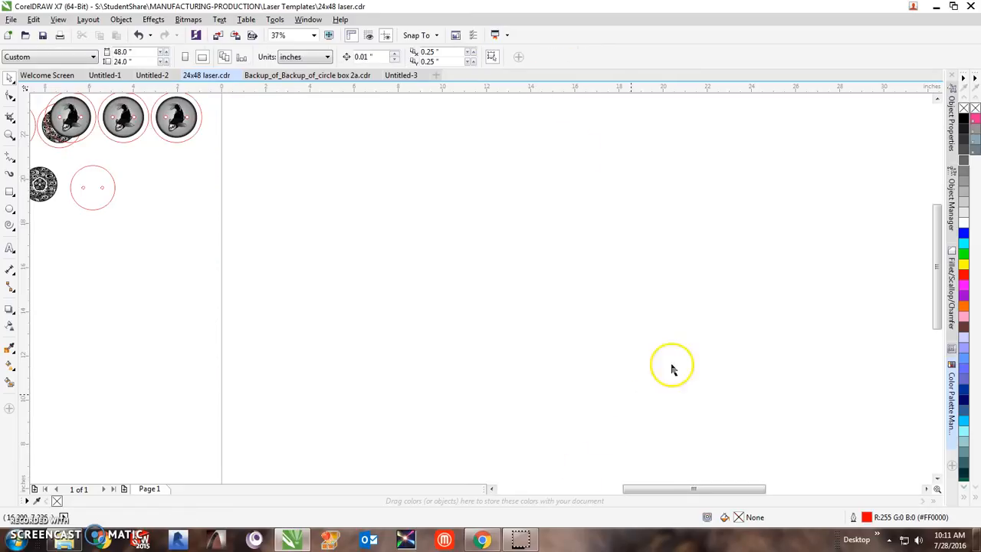
Select all pieces of the loose flower-and-wave disc and move them onto the page at about X 1.63, Y 22.55 inches
click(40, 185)
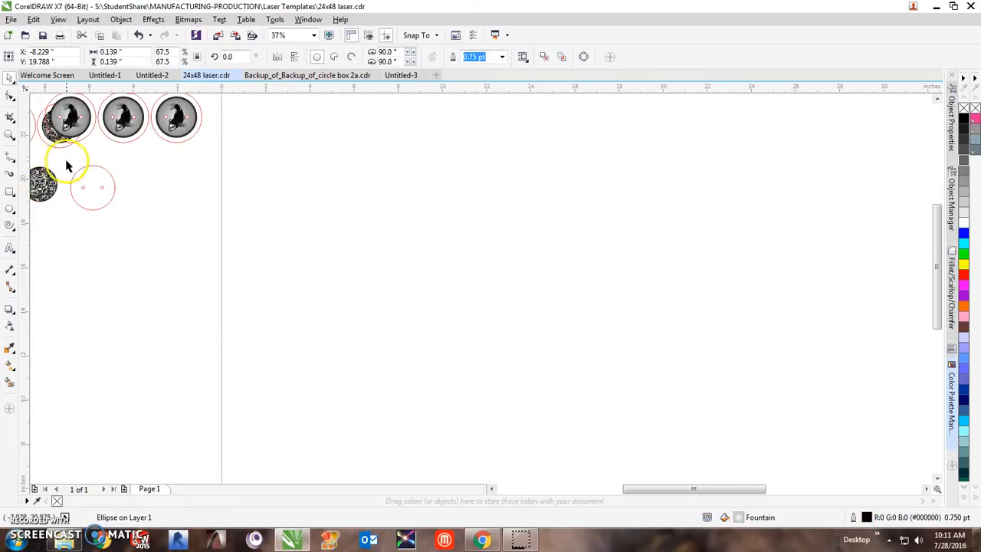
scroll(46, 229, left, 3)
drag(208, 160, 135, 222)
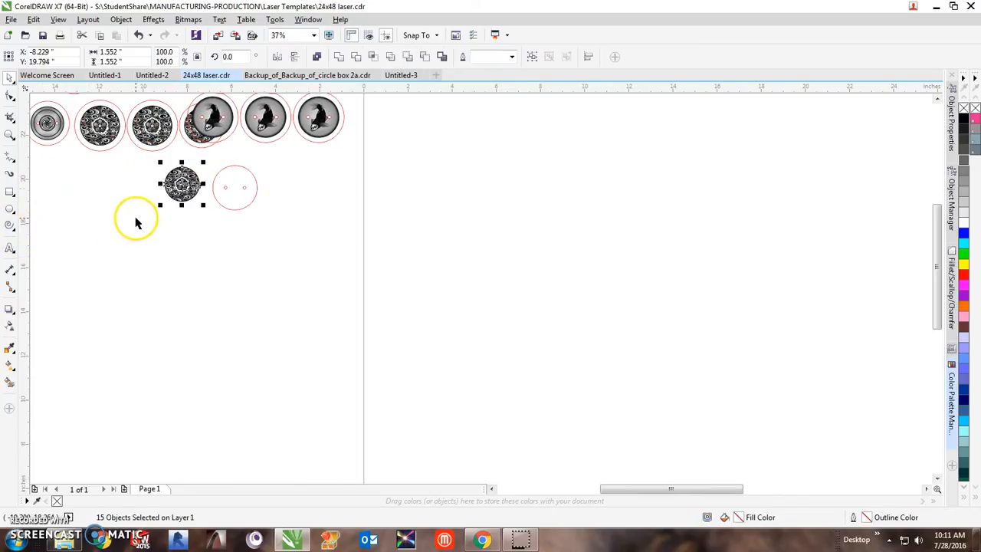
drag(204, 184, 420, 123)
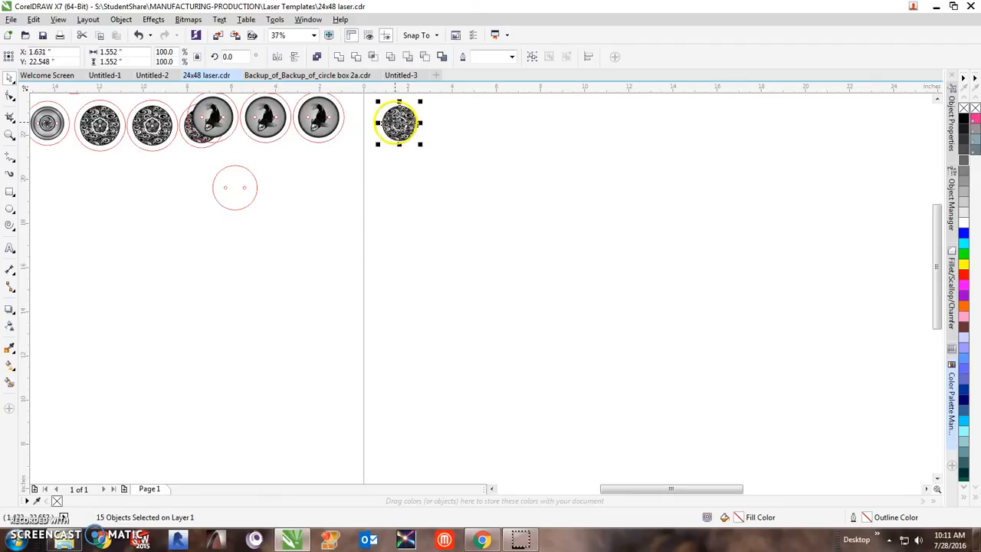
Remove one piece from the disc selection and place a copy of the rest beside it at about X 3.35, Y 22.55 inches
shift+click(401, 124)
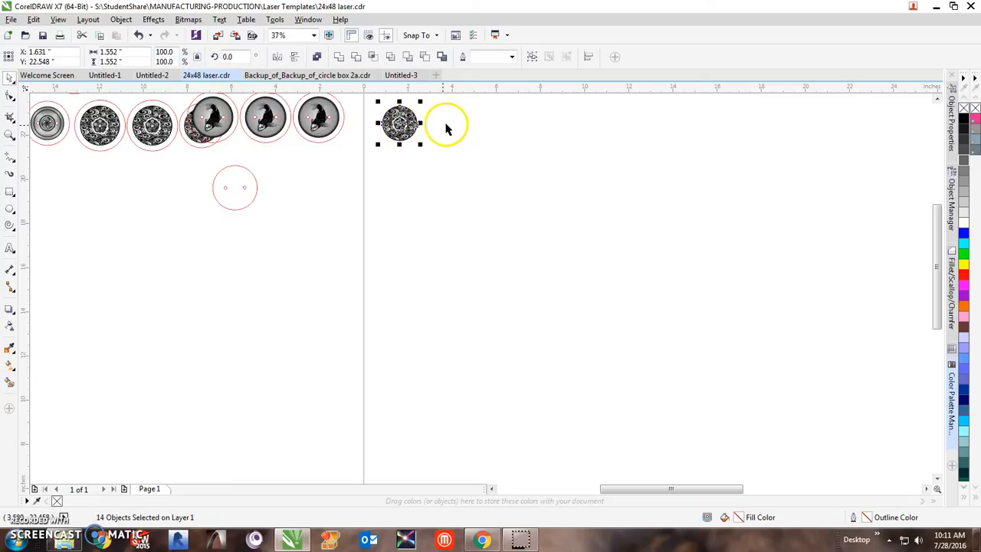
drag(398, 122, 442, 124)
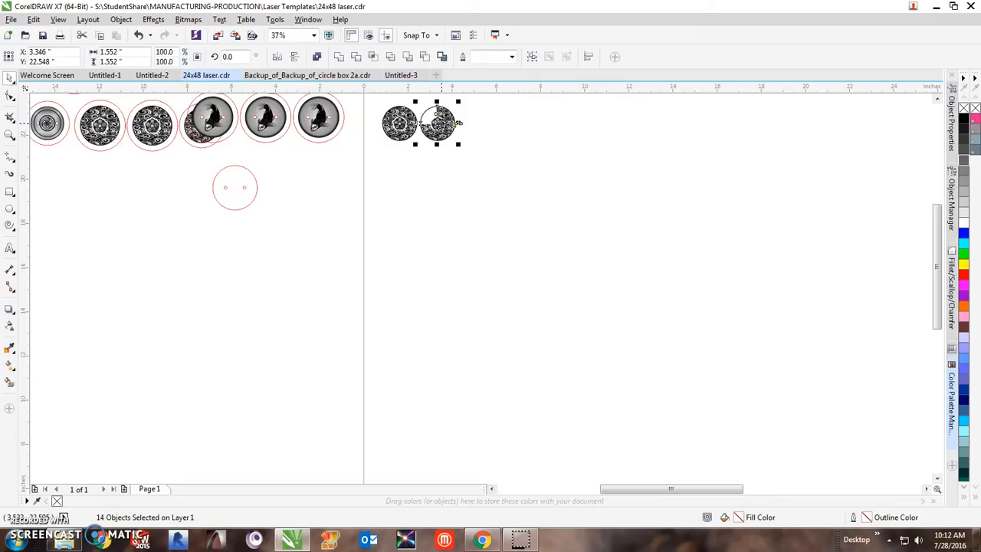
scroll(414, 123, up, 2)
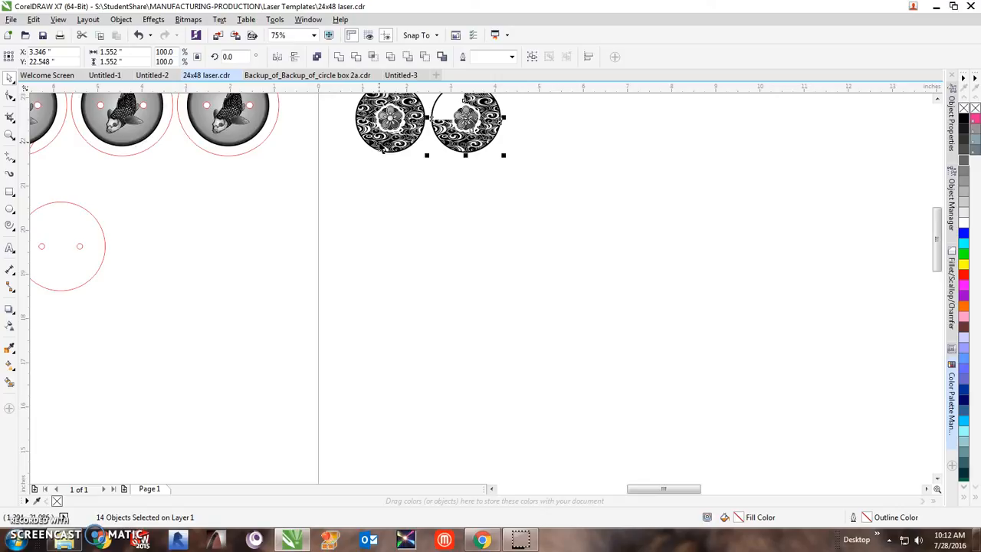
scroll(501, 115, down, 2)
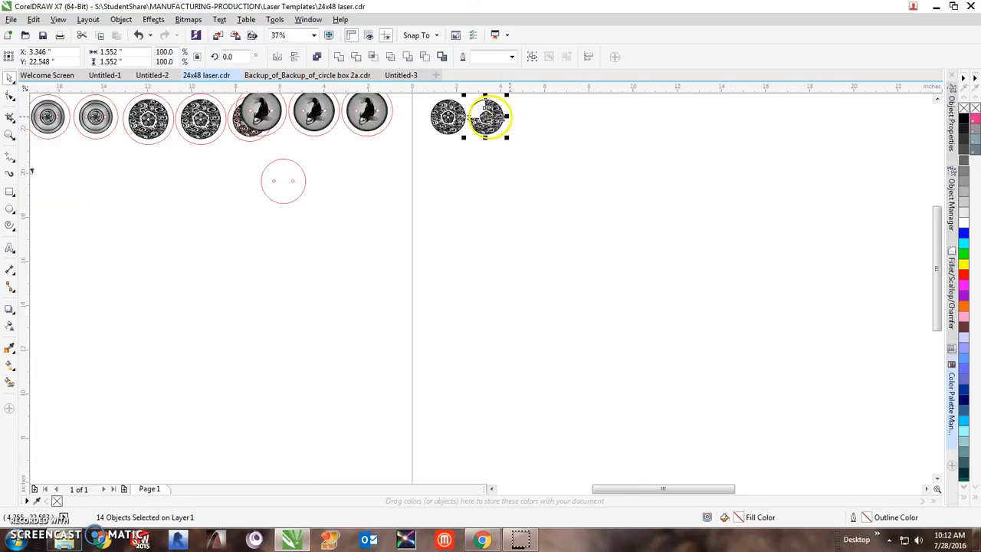
Delete the incomplete disc copy and the original flower-and-wave disc artwork from the page
key(Delete)
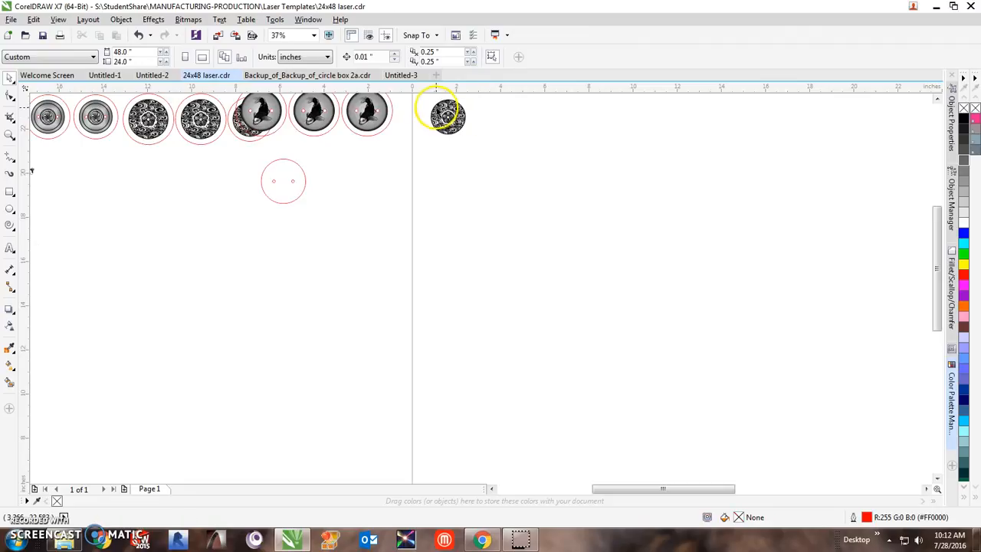
drag(405, 97, 510, 155)
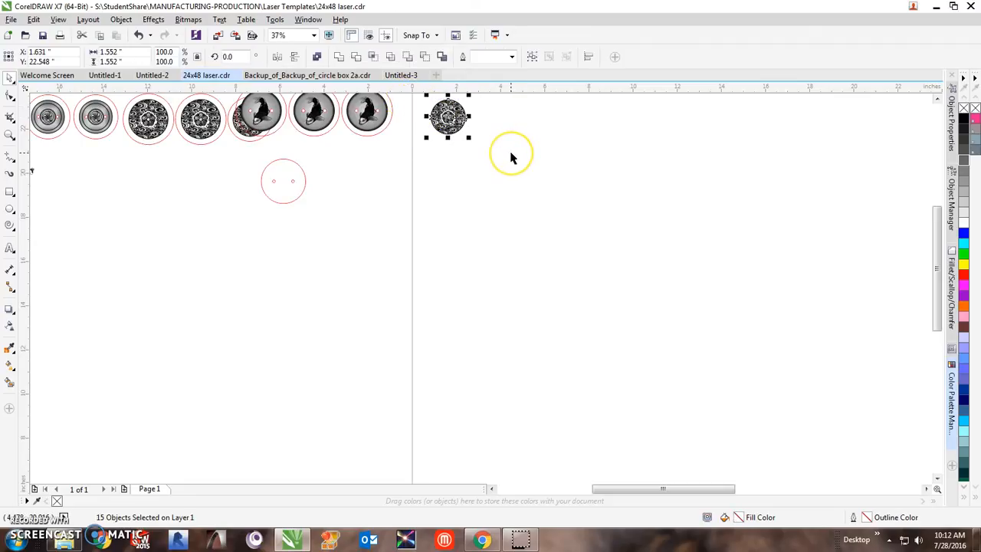
key(Delete)
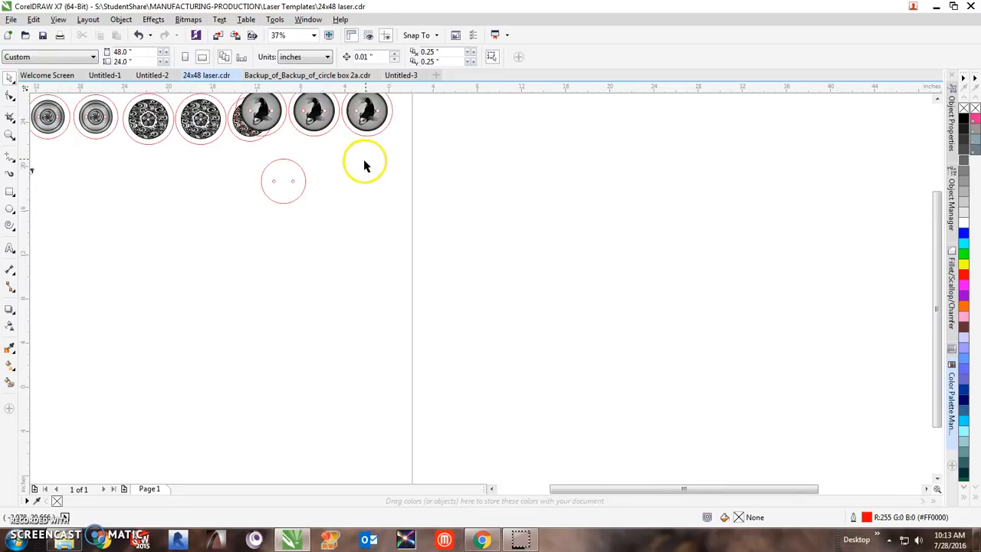
scroll(363, 160, down, 3)
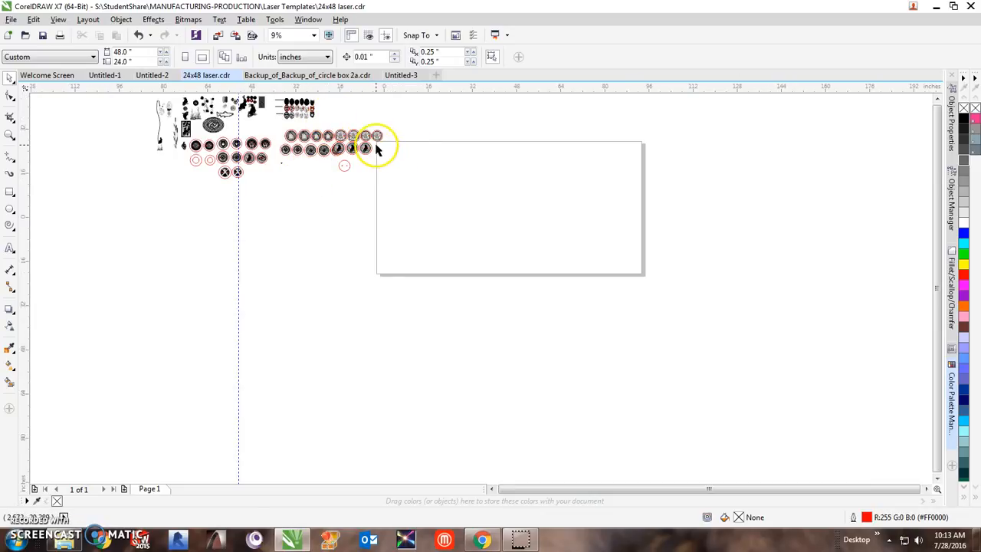
scroll(379, 118, down, 1)
scroll(374, 128, up, 2)
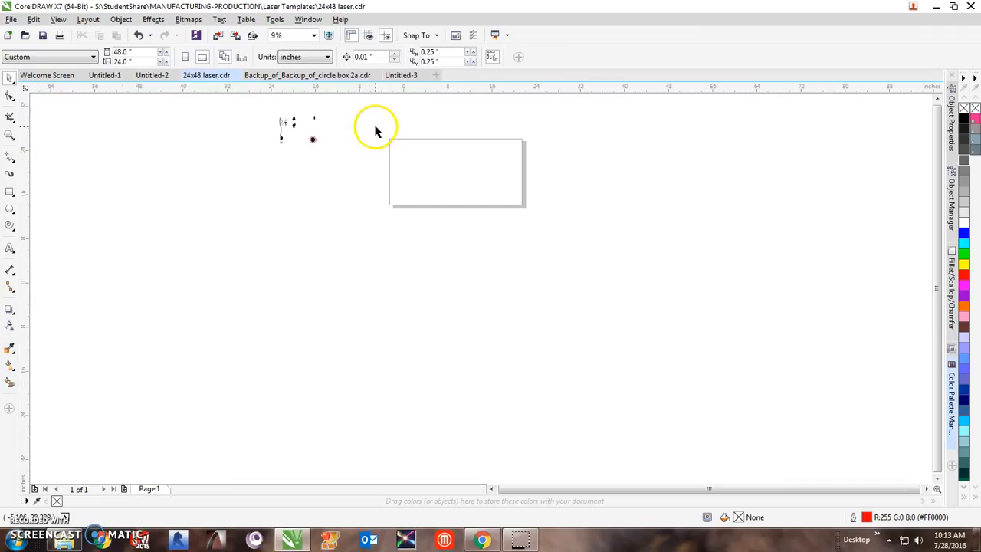
scroll(387, 109, up, 1)
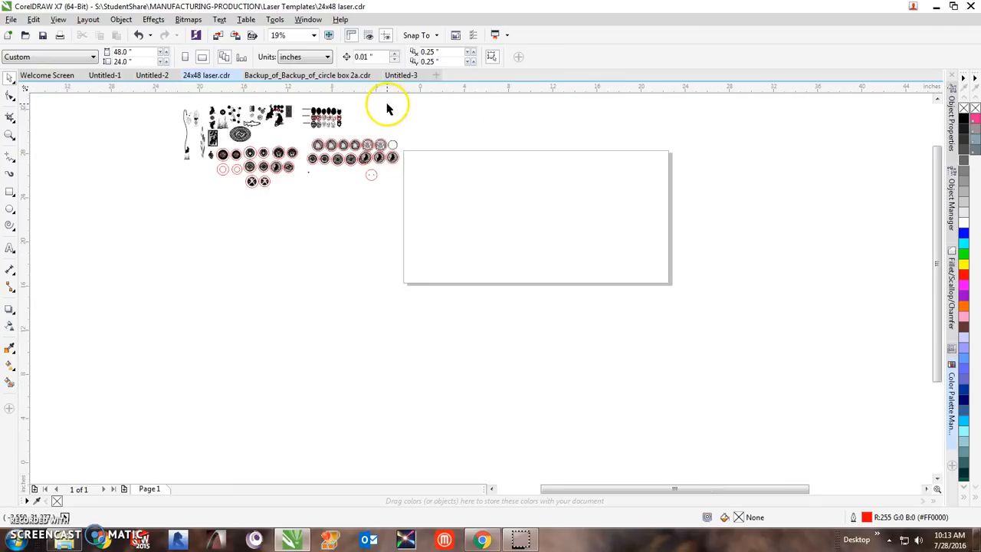
scroll(387, 108, up, 1)
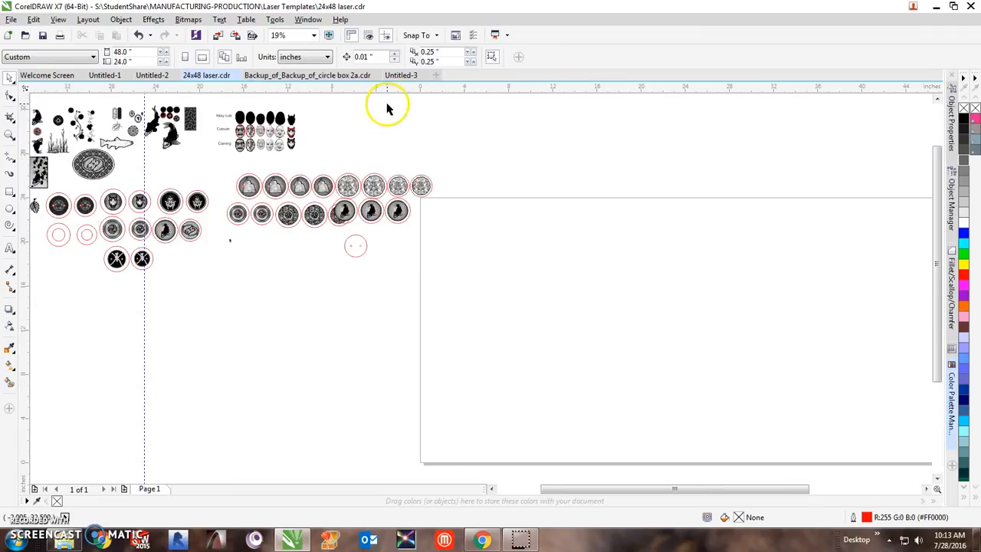